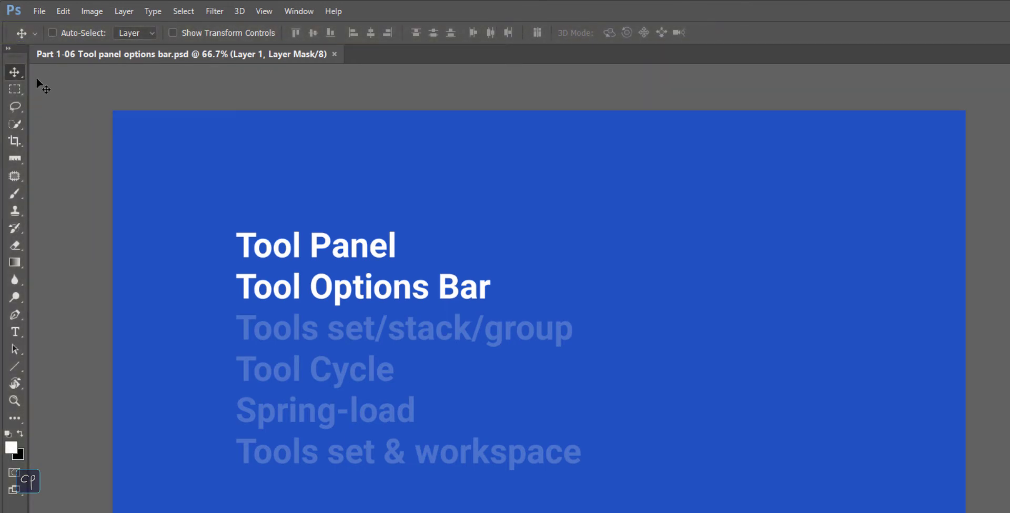
Step: Switch between the Brush and Move tools twice, ending on the Move tool
left_click(14, 194)
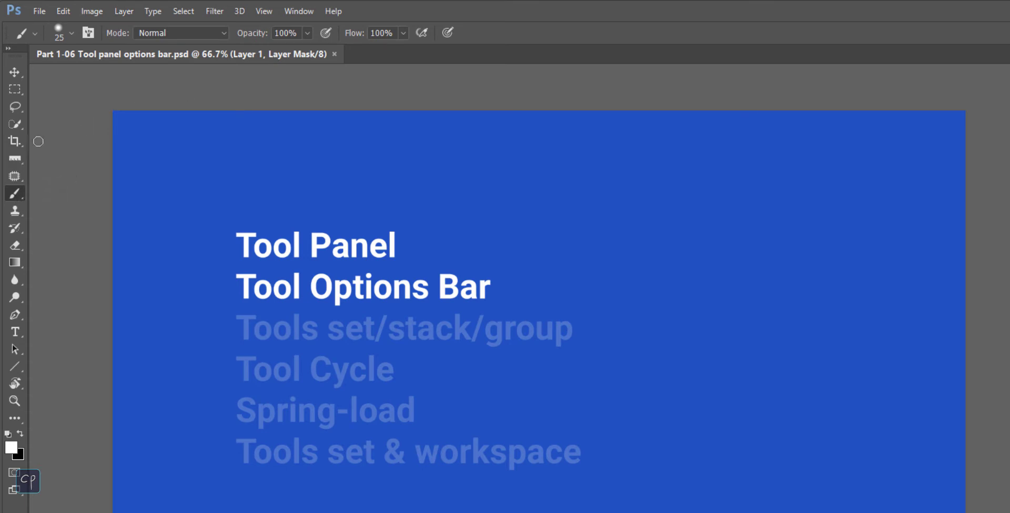
left_click(14, 73)
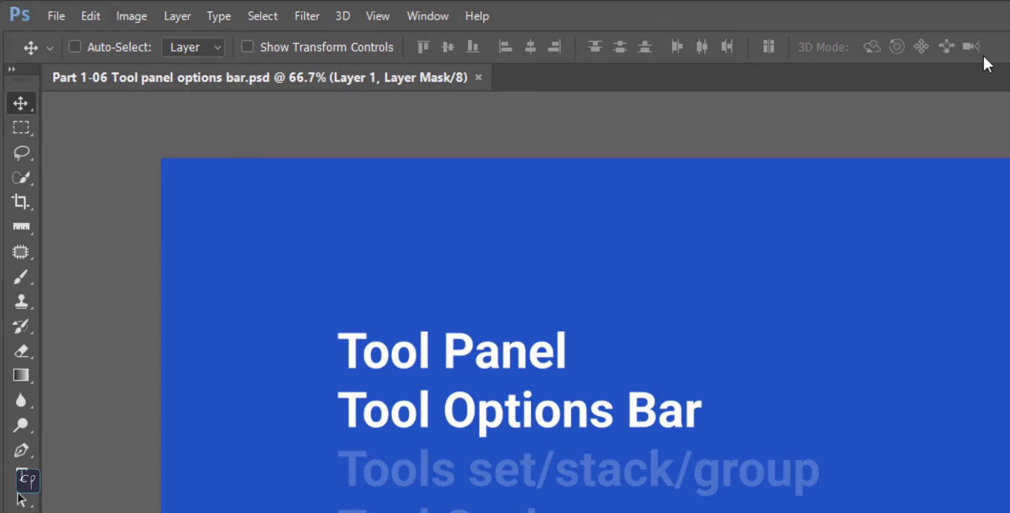
left_click(23, 278)
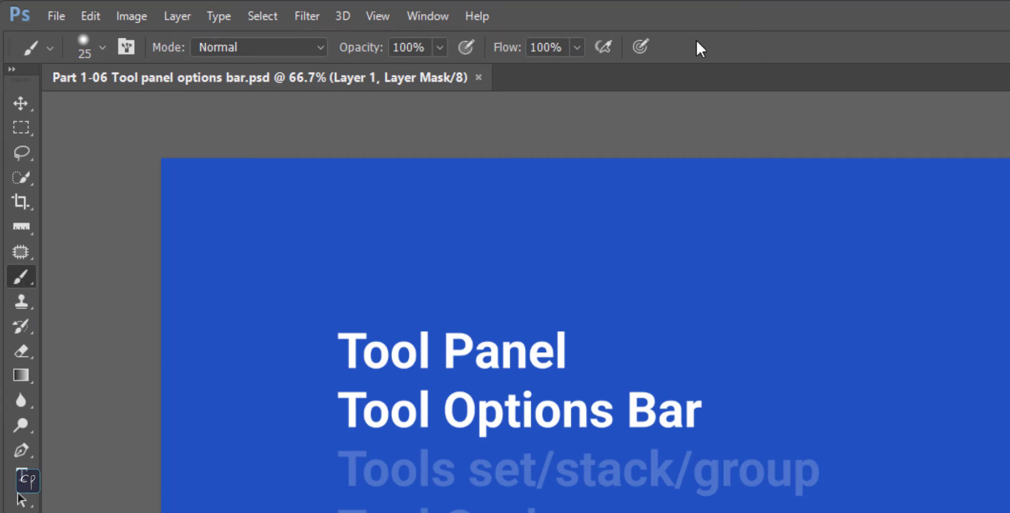
left_click(21, 103)
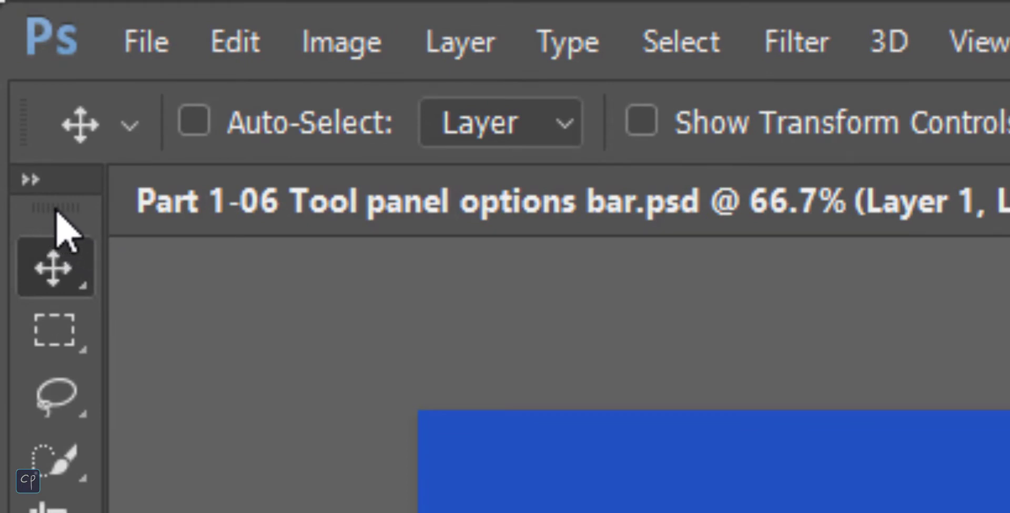
Step: Float the Tools panel, dock it back, and toggle it to two columns and back
left_click_drag(54, 218, 552, 305)
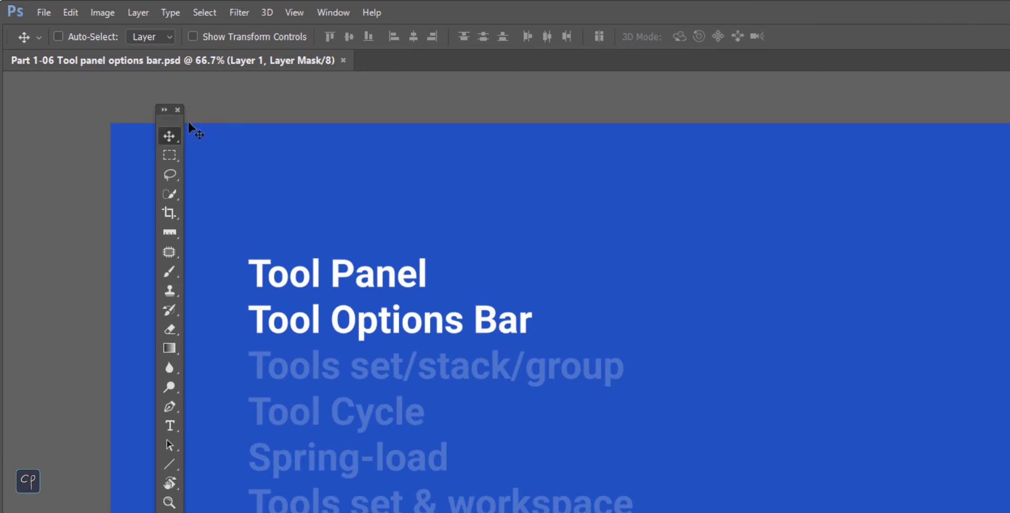
left_click_drag(164, 120, 7, 107)
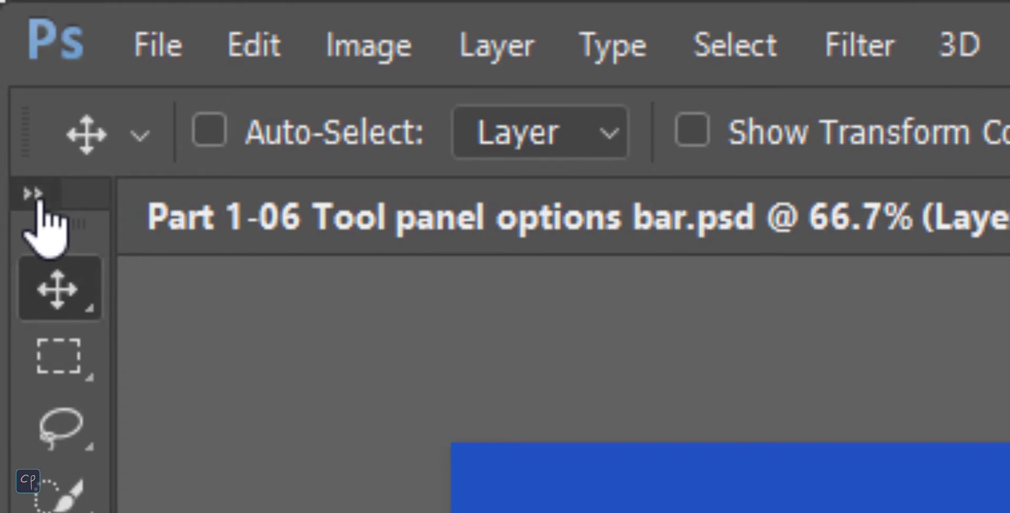
left_click(33, 193)
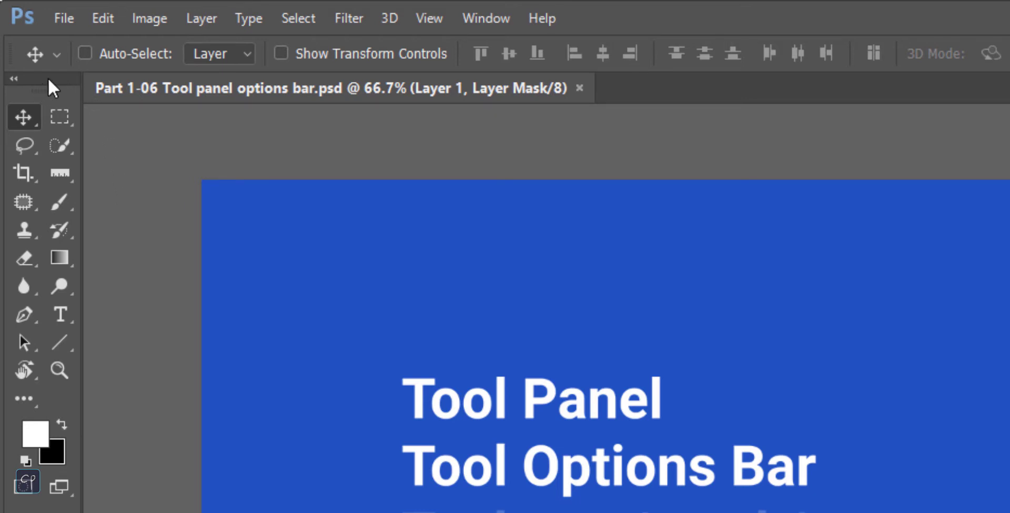
left_click(16, 82)
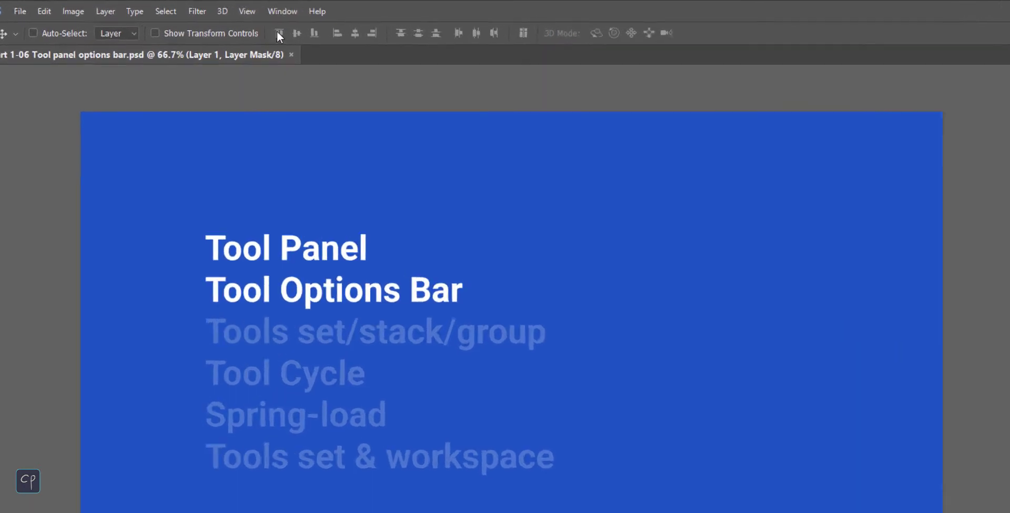
Step: Reopen the Tools panel from the Window menu
left_click(235, 9)
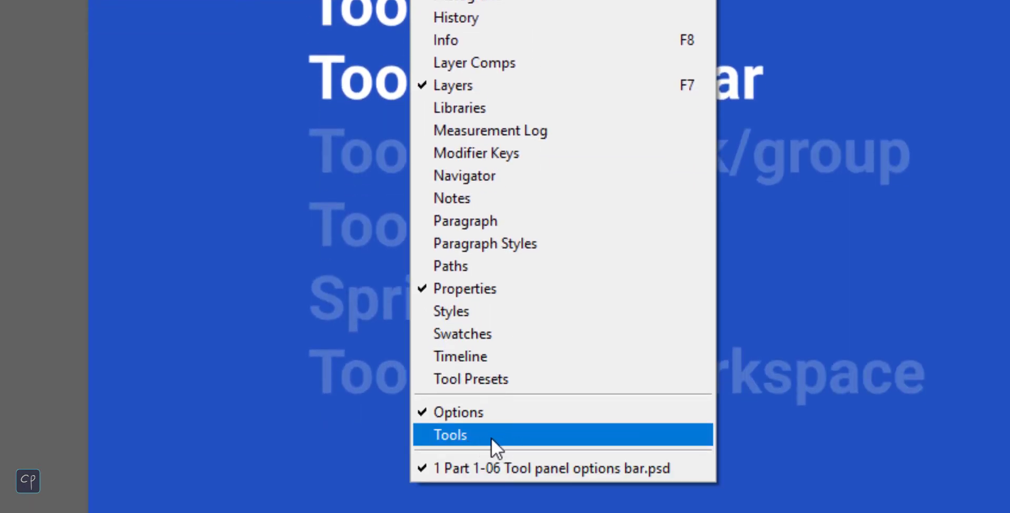
left_click(431, 437)
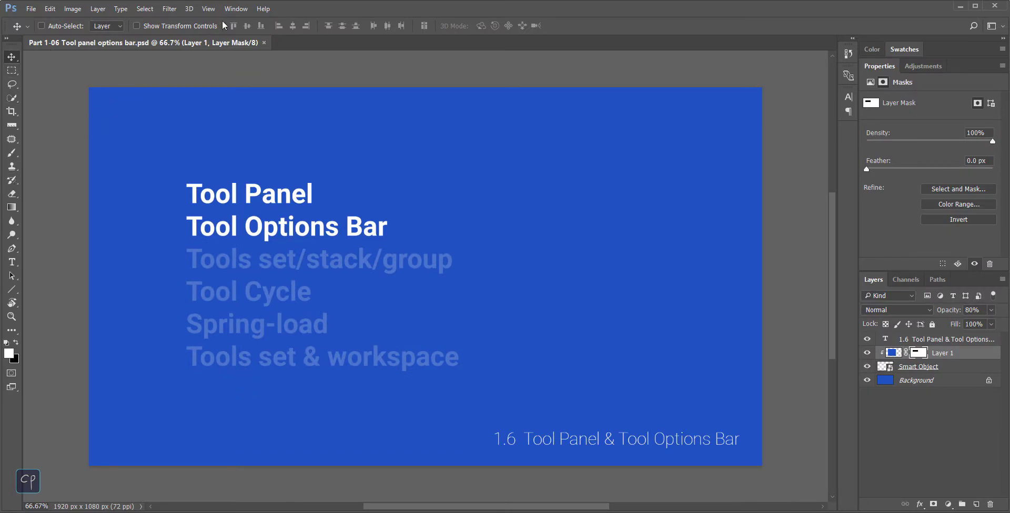
left_click(234, 9)
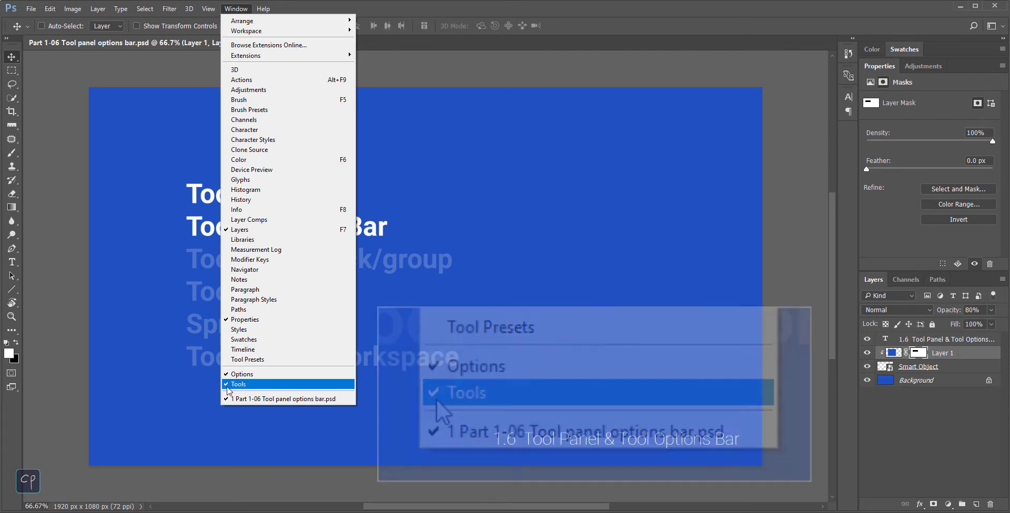
left_click(274, 147)
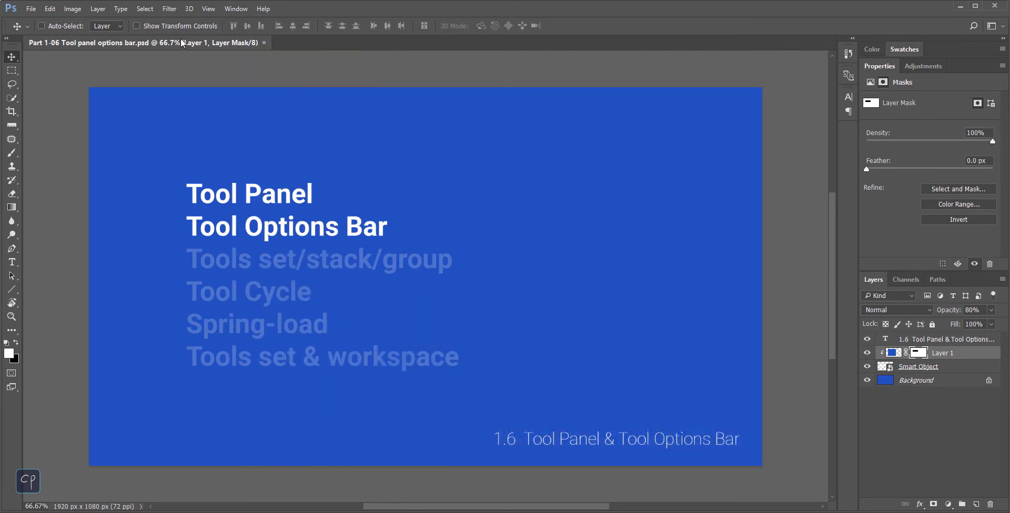
Step: Hide the tool options bar via Window > Options, then show it again
left_click(232, 9)
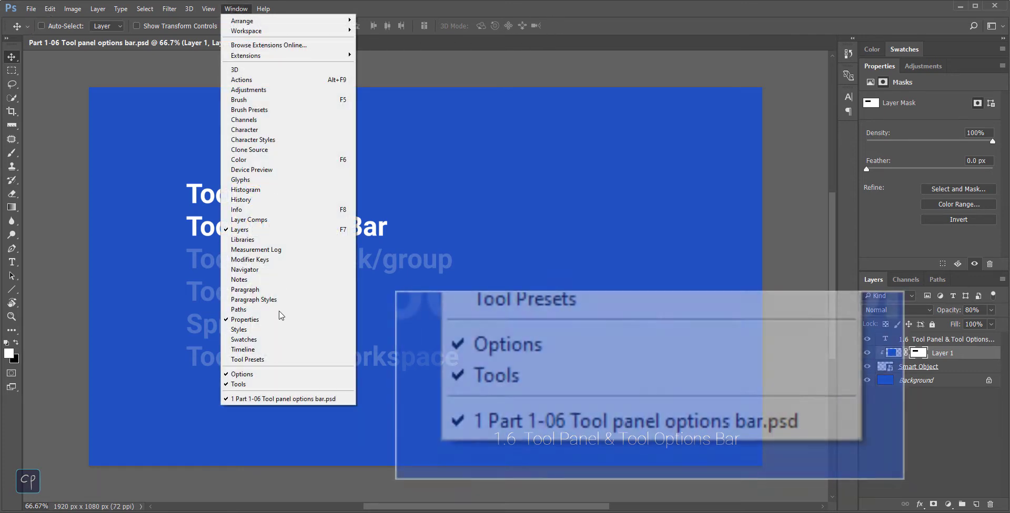
left_click(250, 371)
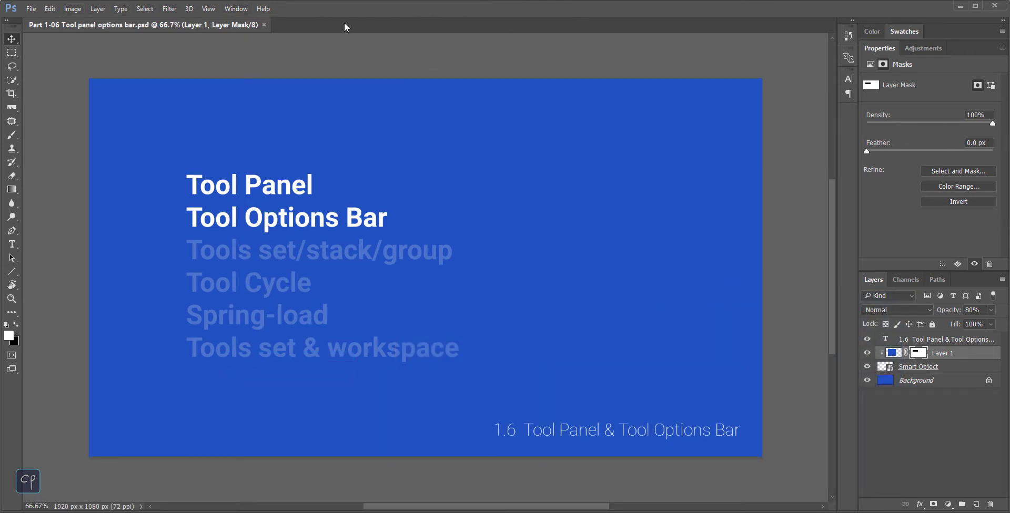
left_click(231, 11)
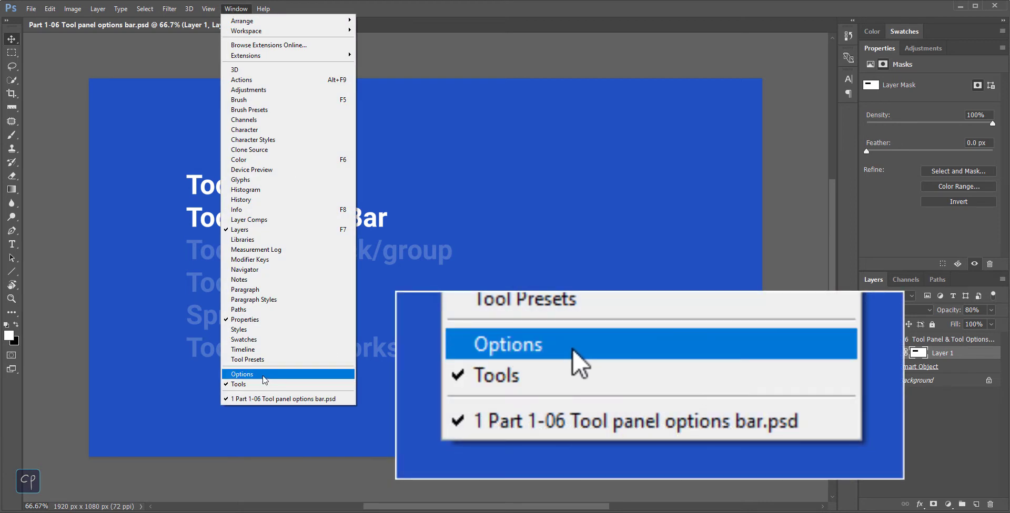
left_click(236, 372)
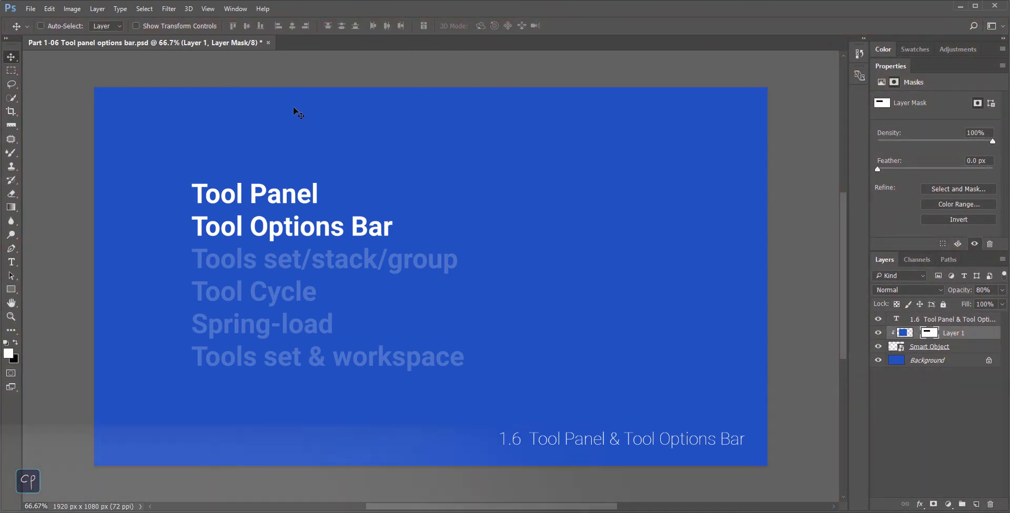
key("Tab")
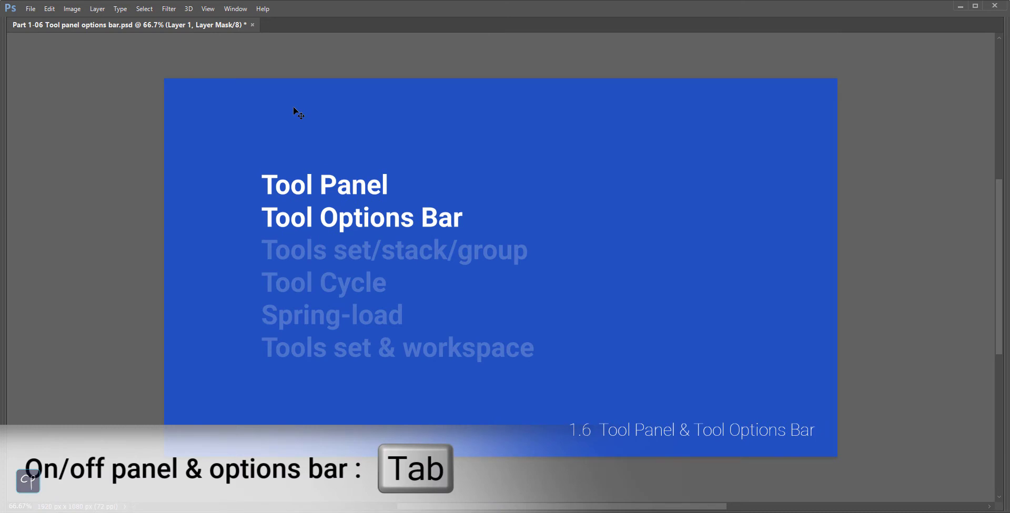
key("Tab")
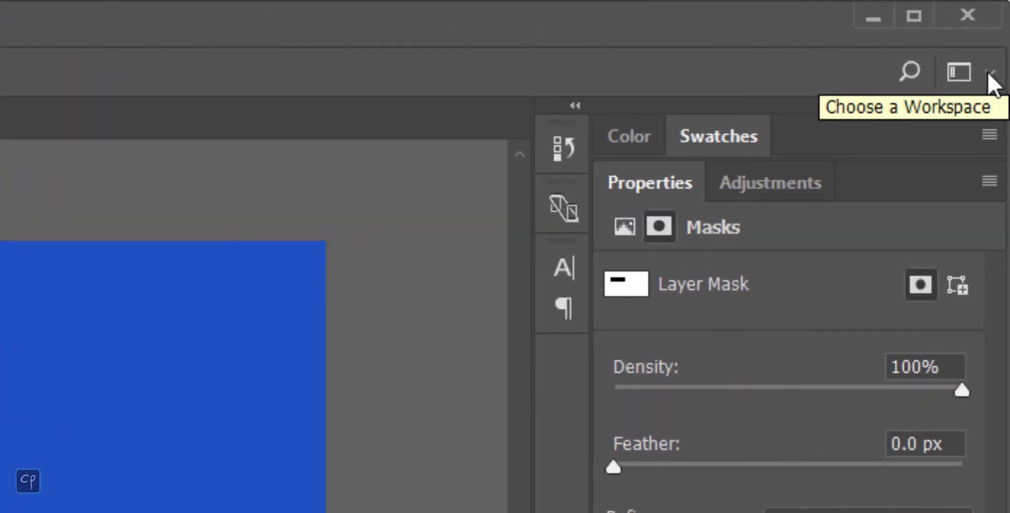
left_click(992, 79)
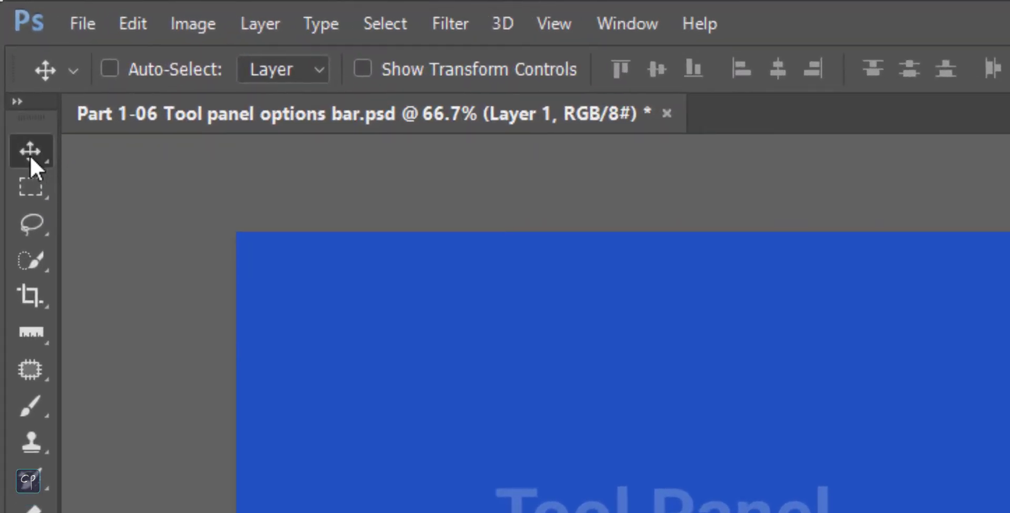
Step: Inspect the Move and Brush tool flyout groups, closing each list without changes
right_click(30, 153)
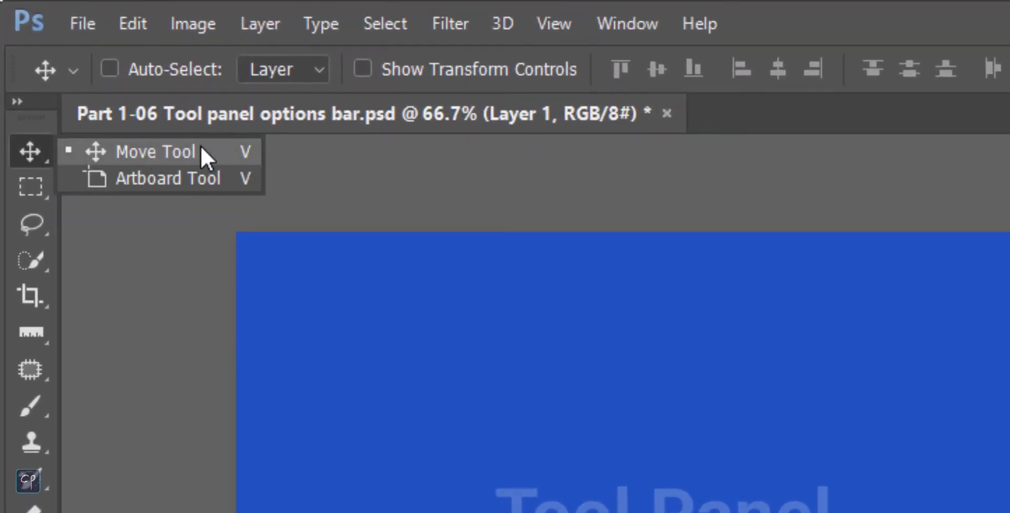
left_click(34, 153)
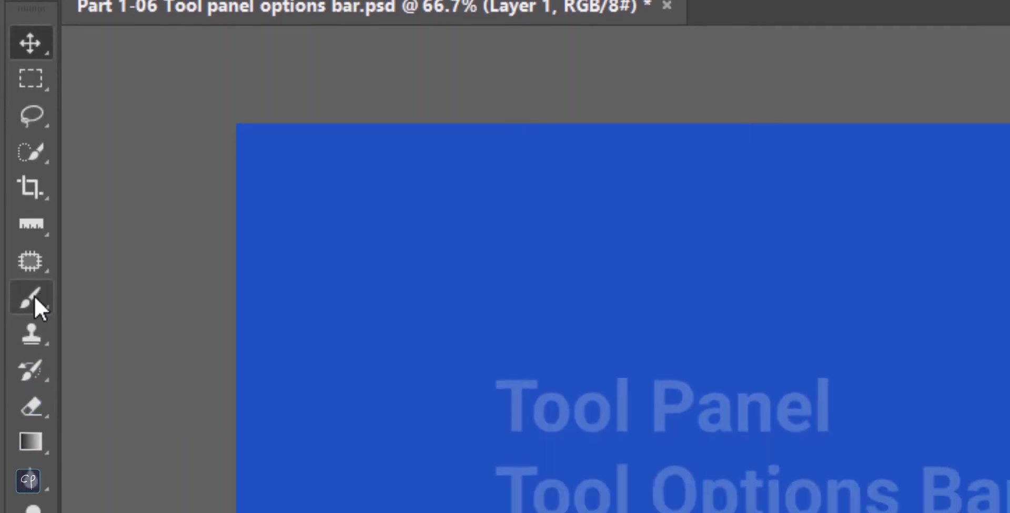
right_click(38, 251)
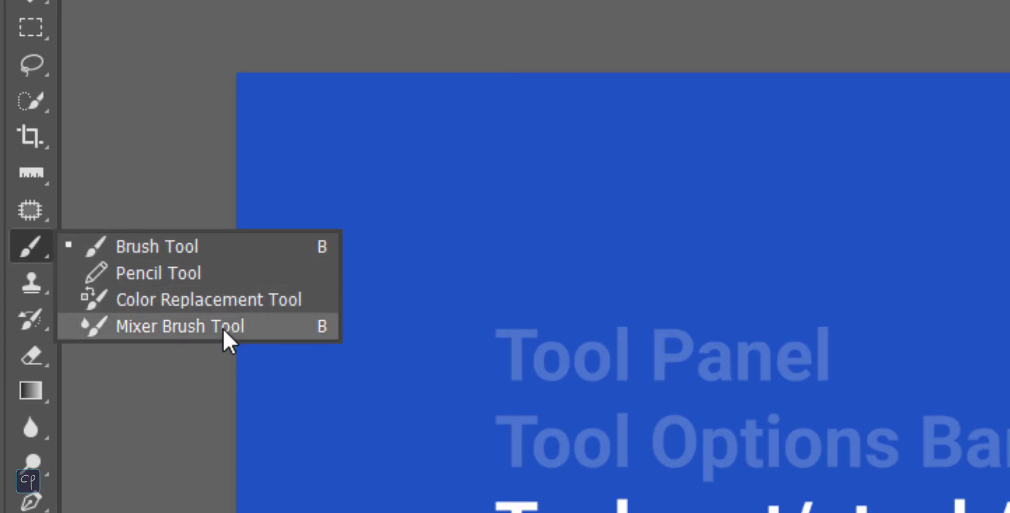
left_click(36, 251)
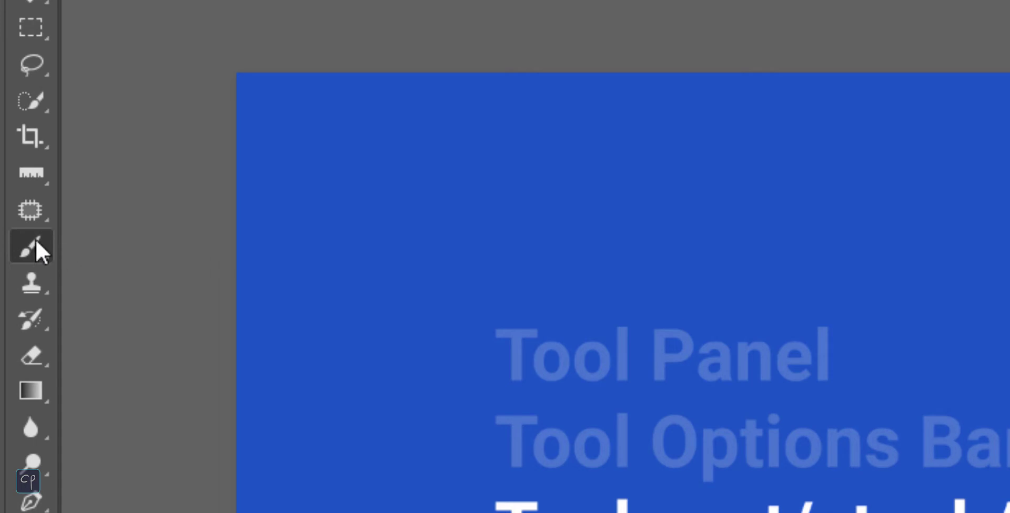
right_click(36, 242)
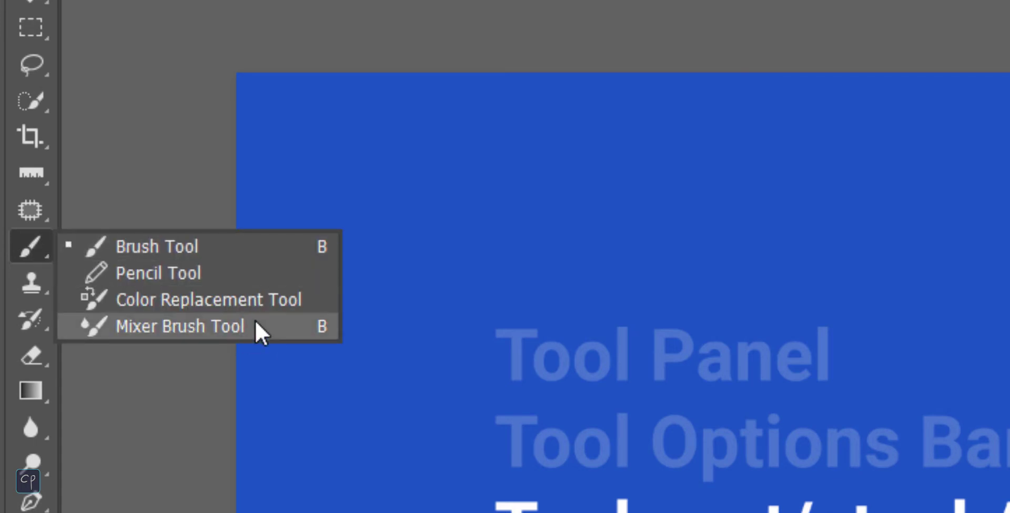
left_click(36, 239)
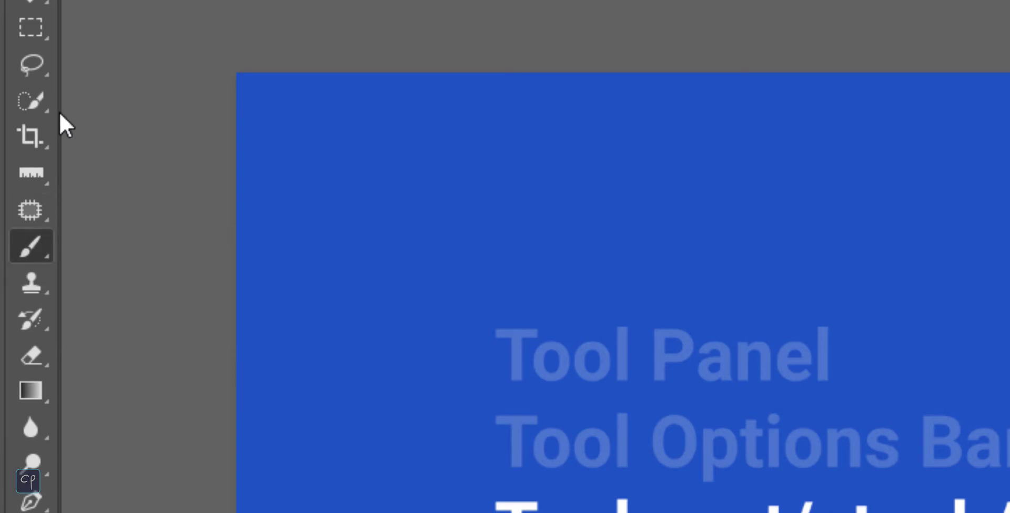
right_click(32, 247)
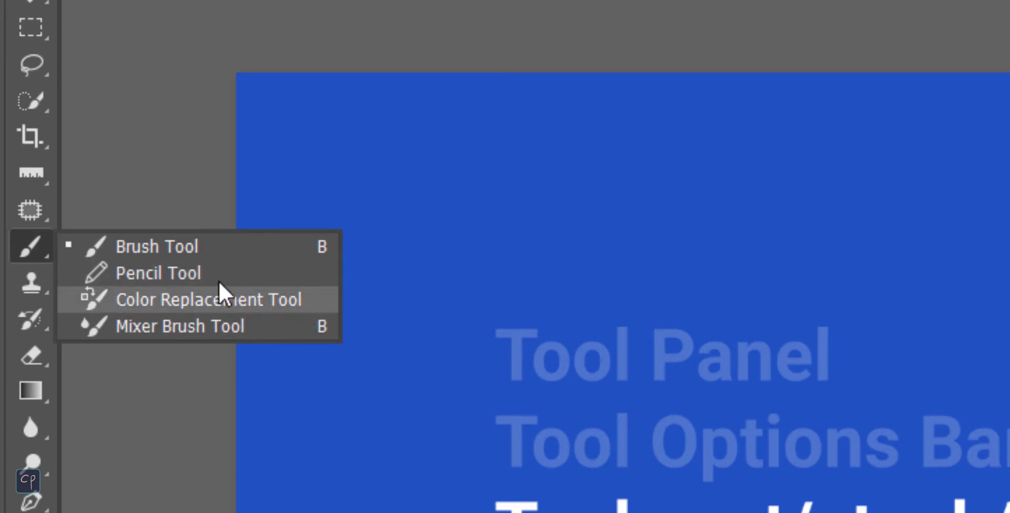
left_click(31, 258)
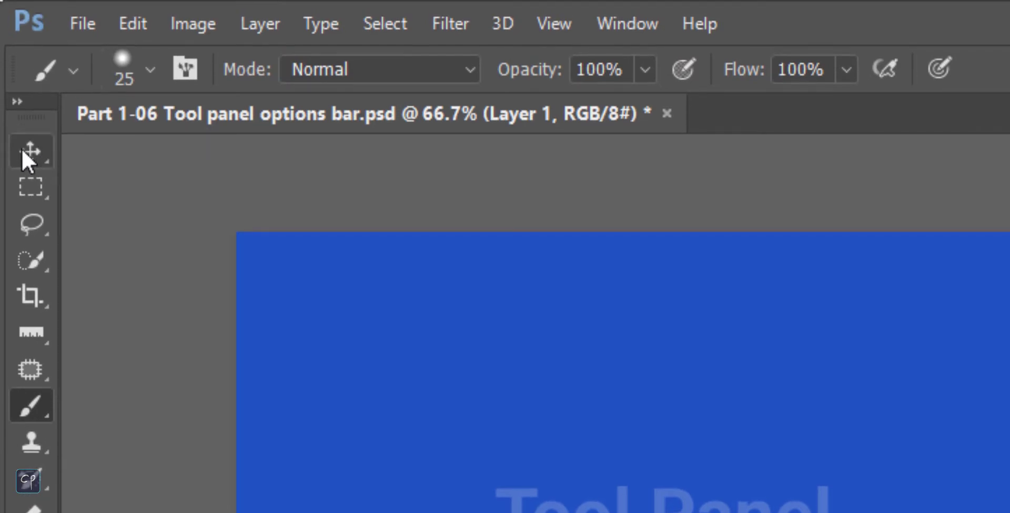
Step: Check the Move tool group once more, then select the Brush tool
left_click(26, 152)
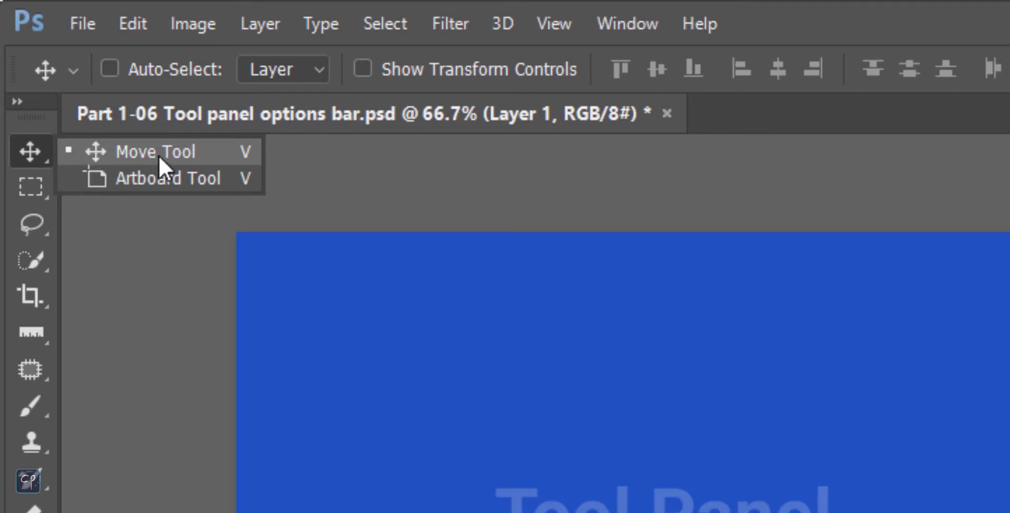
left_click(29, 152)
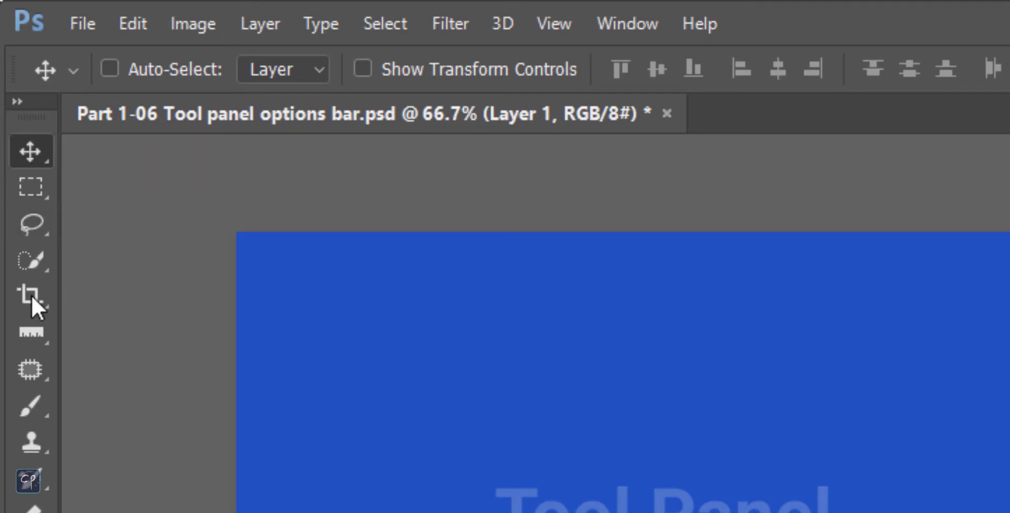
left_click(34, 404)
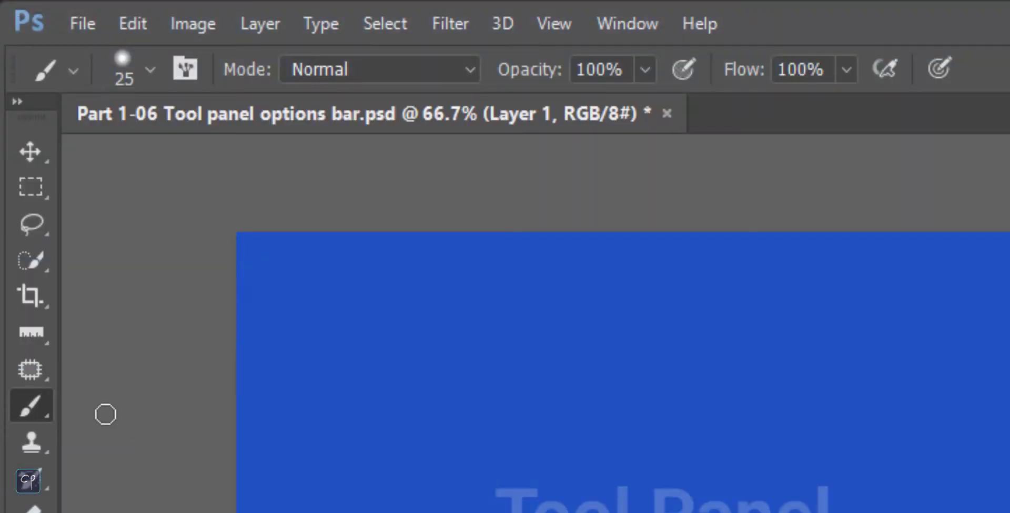
right_click(49, 408)
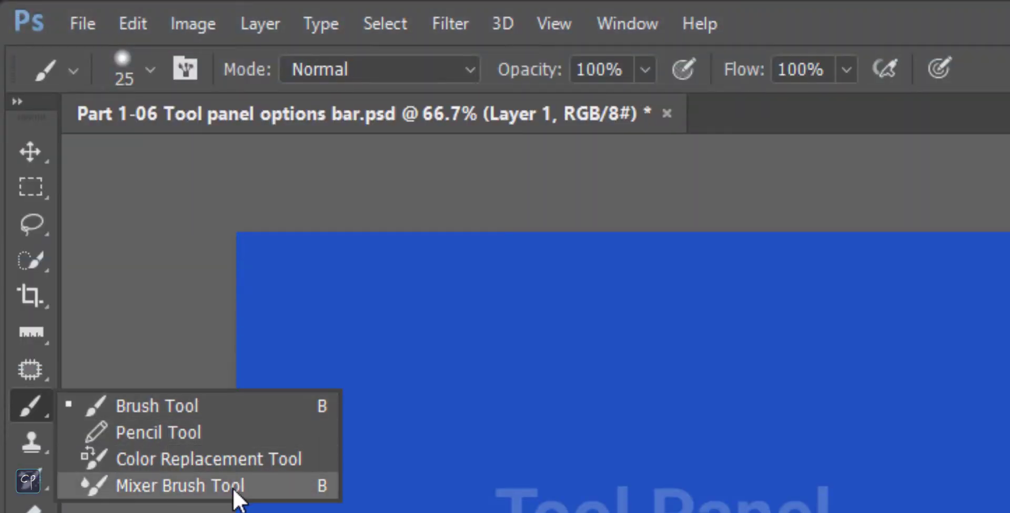
left_click(37, 401)
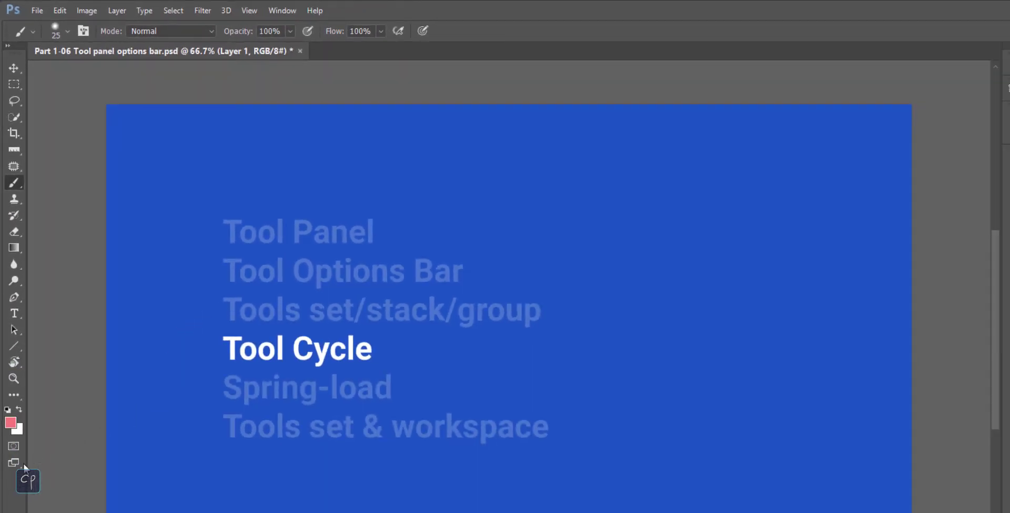
left_click_drag(13, 463, 115, 463)
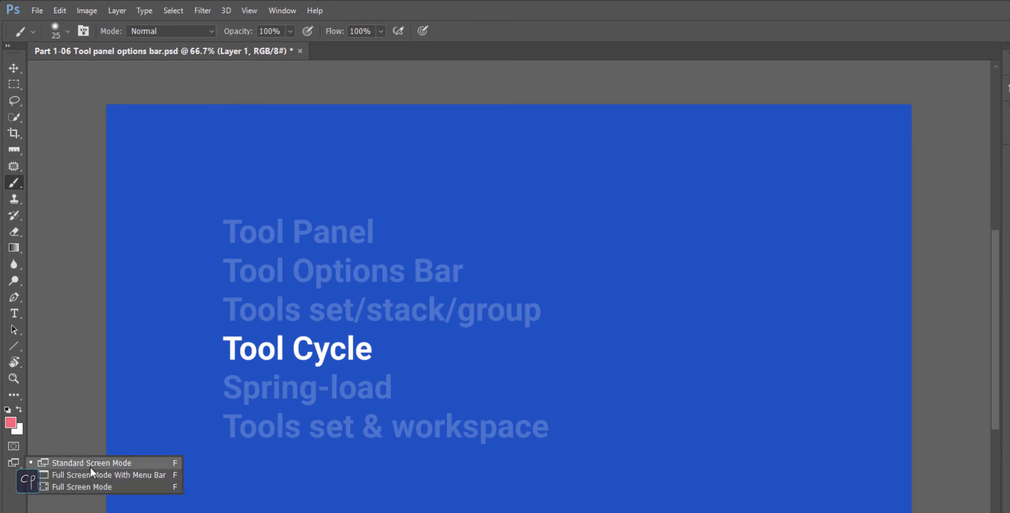
left_click(18, 180)
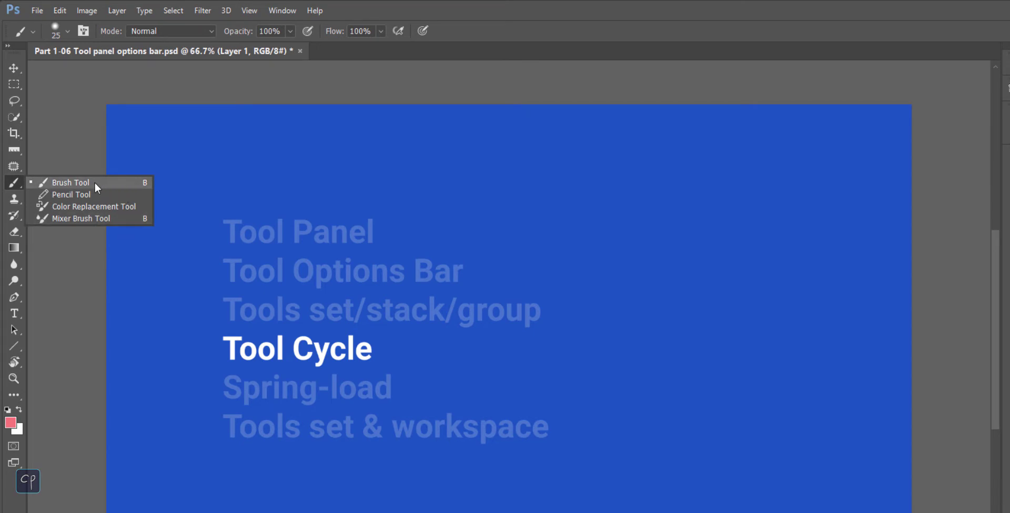
left_click(49, 203)
right_click(14, 182)
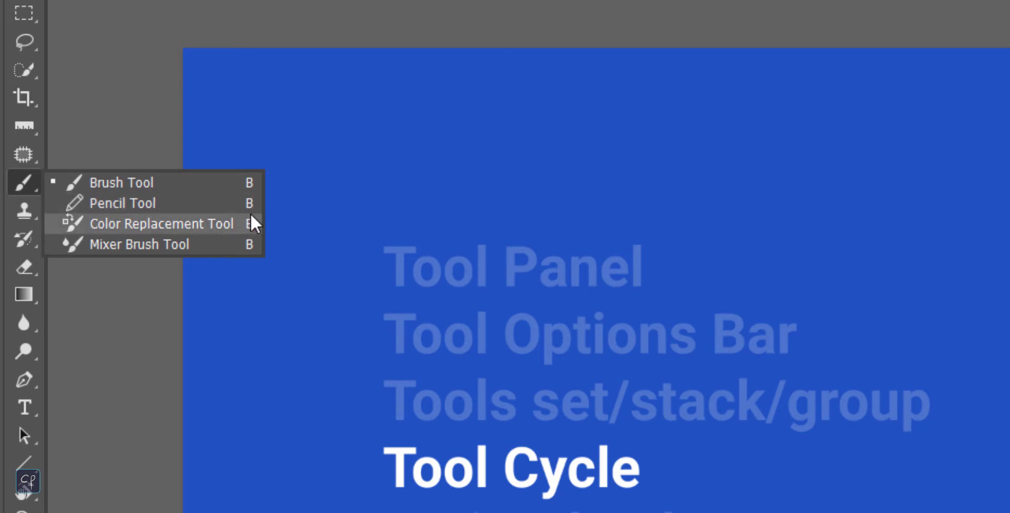
left_click(56, 183)
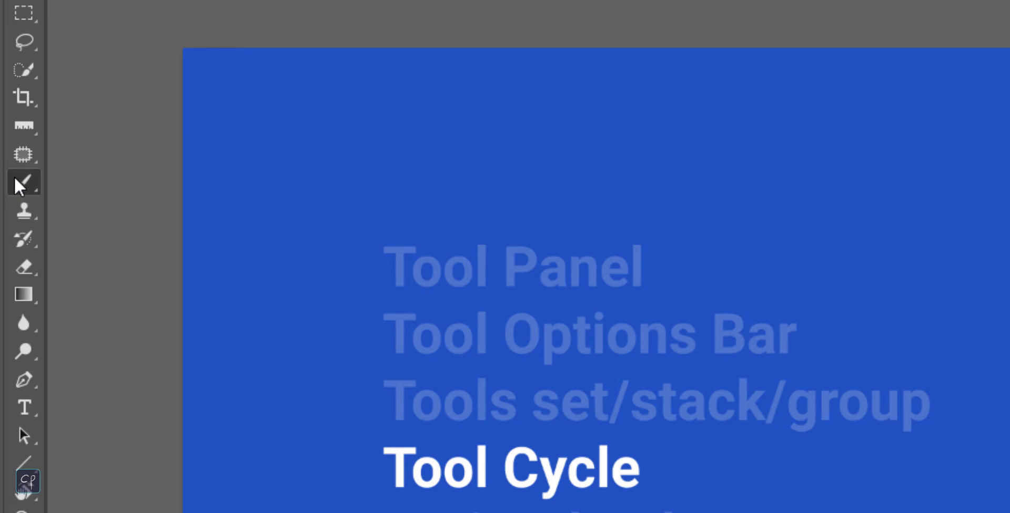
right_click(19, 183)
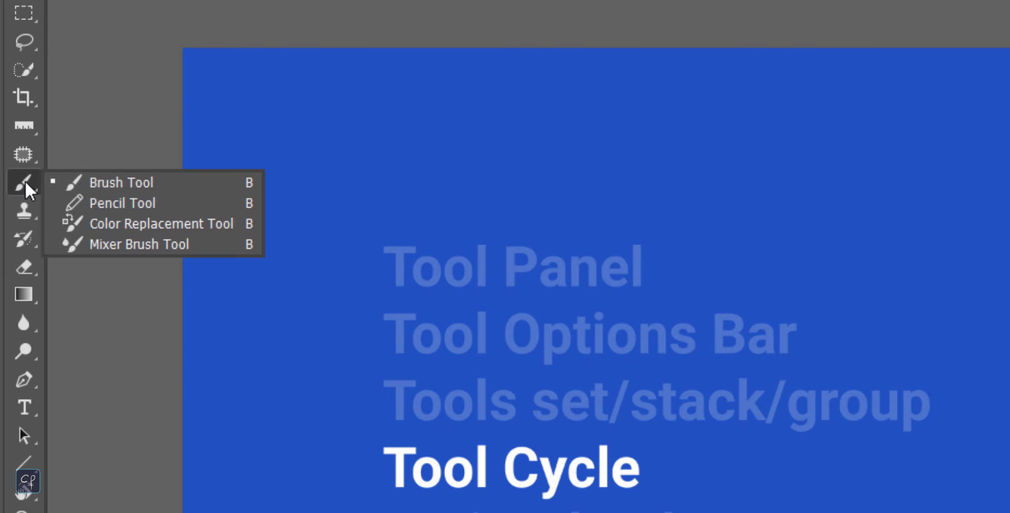
left_click(250, 184)
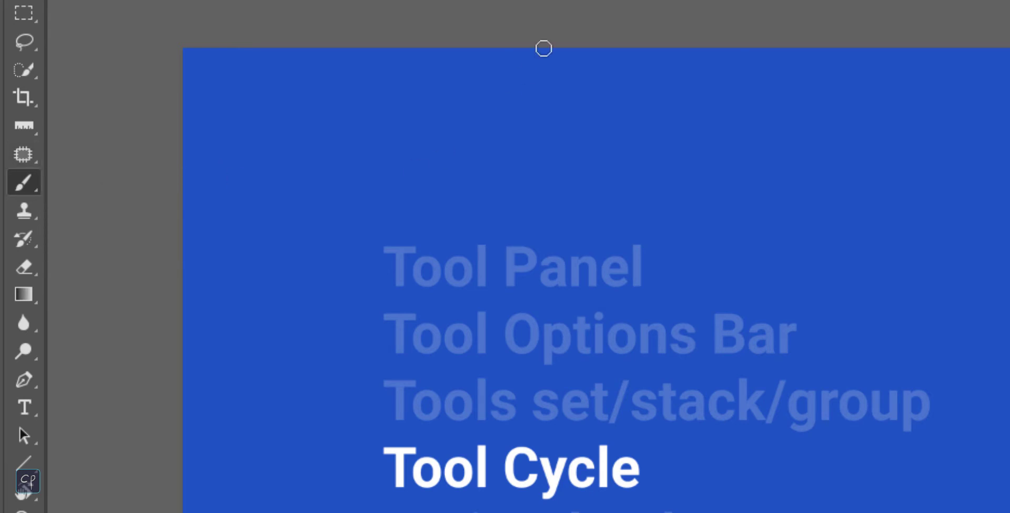
key("shift+b")
right_click(36, 188)
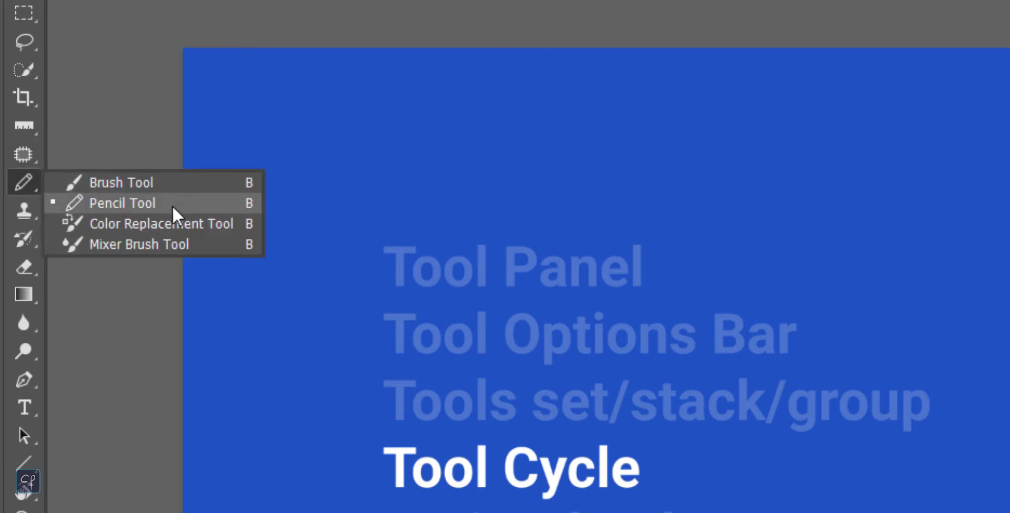
left_click(131, 209)
right_click(29, 188)
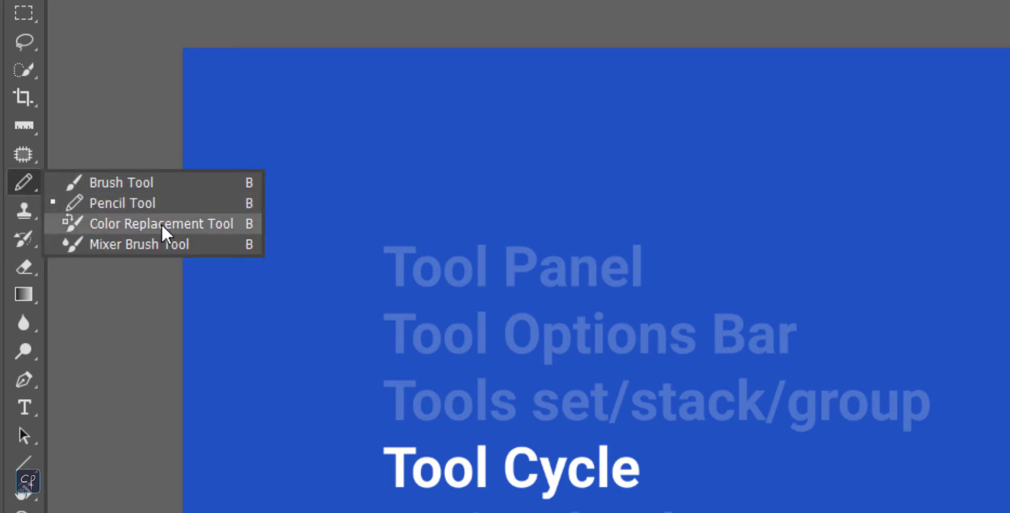
left_click(21, 189)
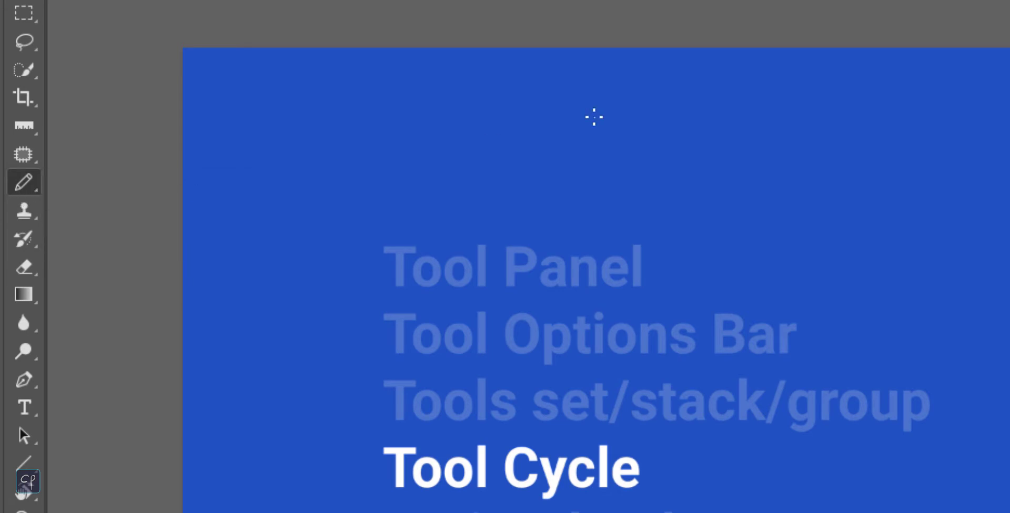
key("shift+b")
key("shift+b")
right_click(25, 186)
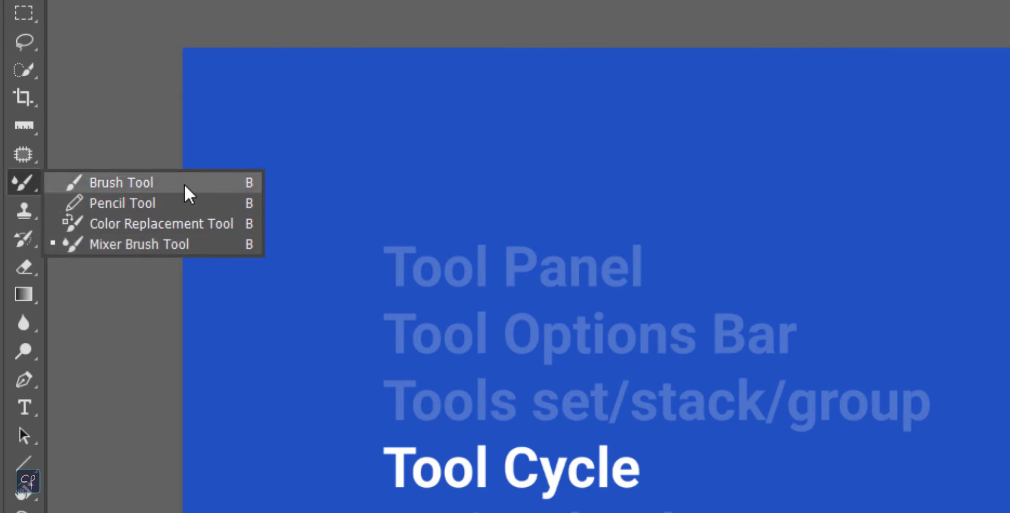
left_click(31, 181)
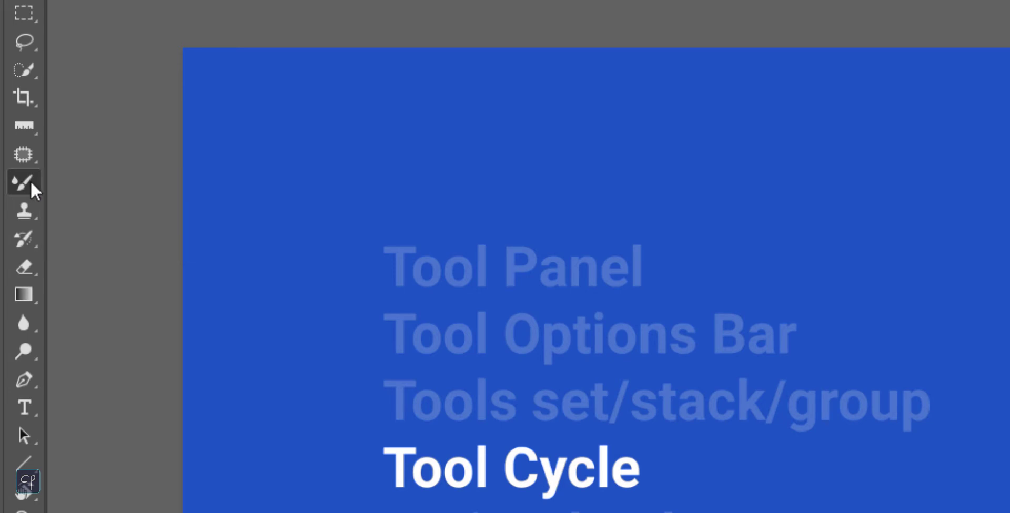
key("shift+b")
right_click(32, 178)
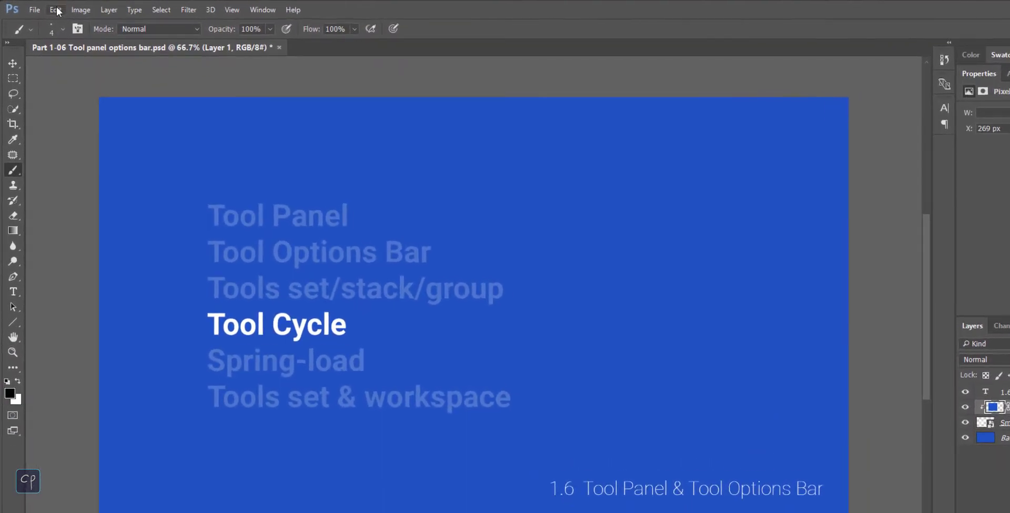
Step: Turn off Use Shift Key for Tool Switch, then cycle the B tools to the Mixer Brush
left_click(50, 9)
mouse_move(237, 481)
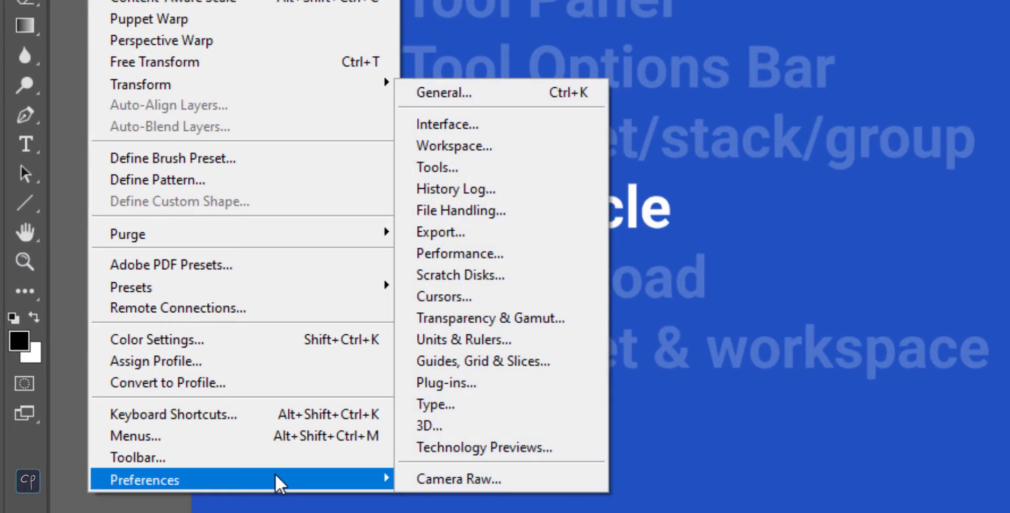
left_click(434, 168)
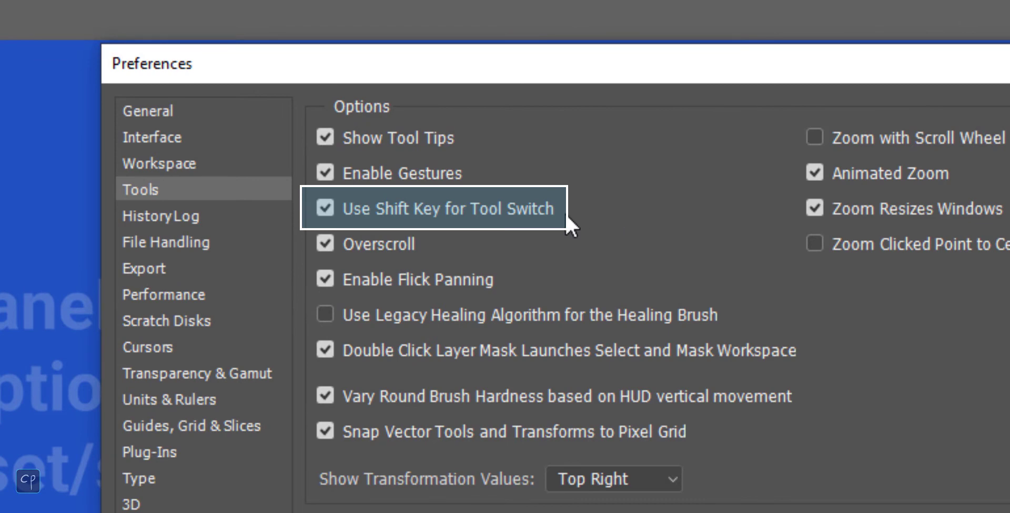
left_click(485, 212)
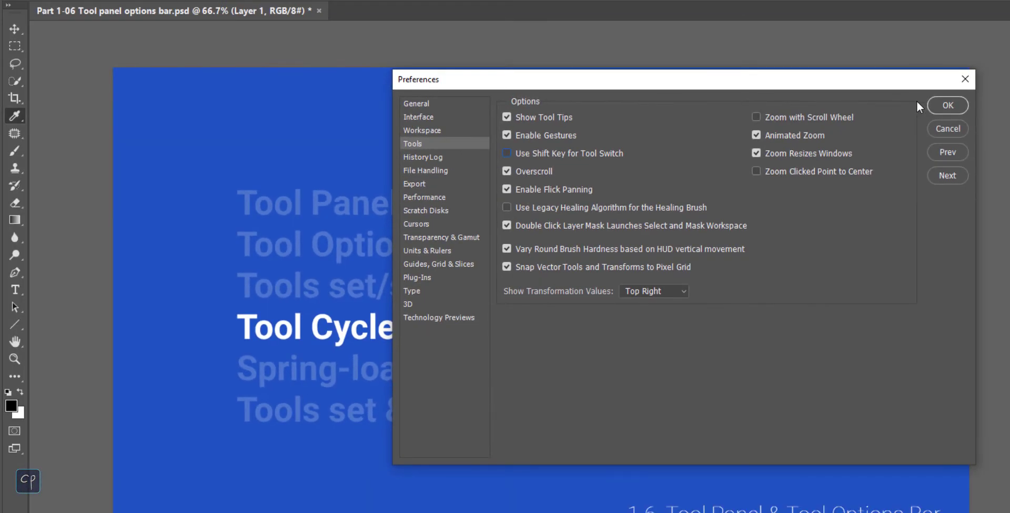
left_click(947, 105)
key("b")
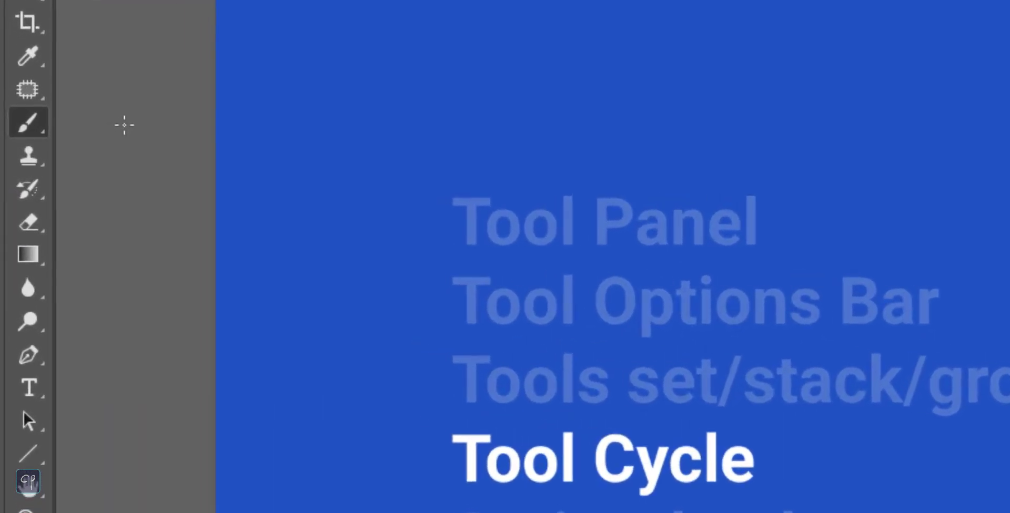
key("b")
key("b")
key("b")
key("b")
key("b")
key("b")
key("shift+b")
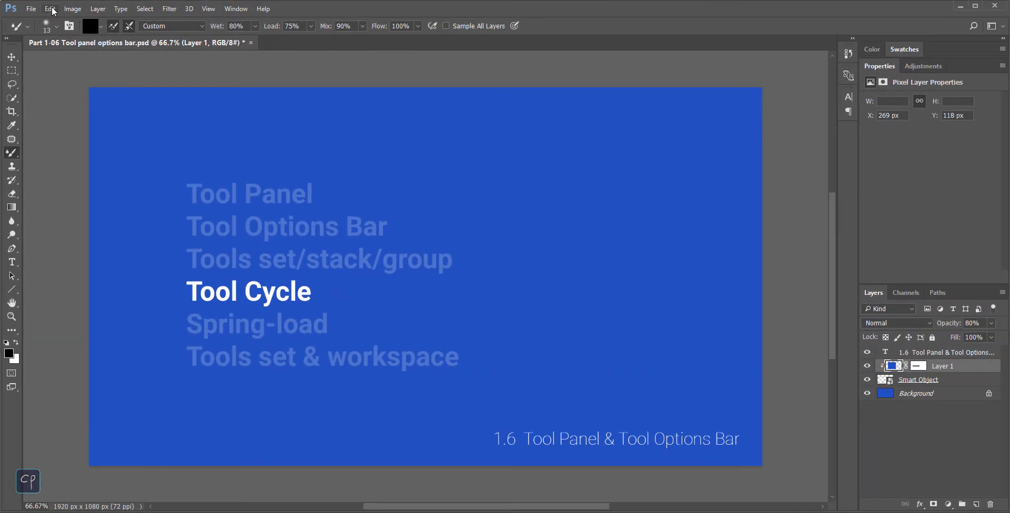
Step: Re-enable Use Shift Key for Tool Switch in Tool preferences and view the brush group
left_click(50, 9)
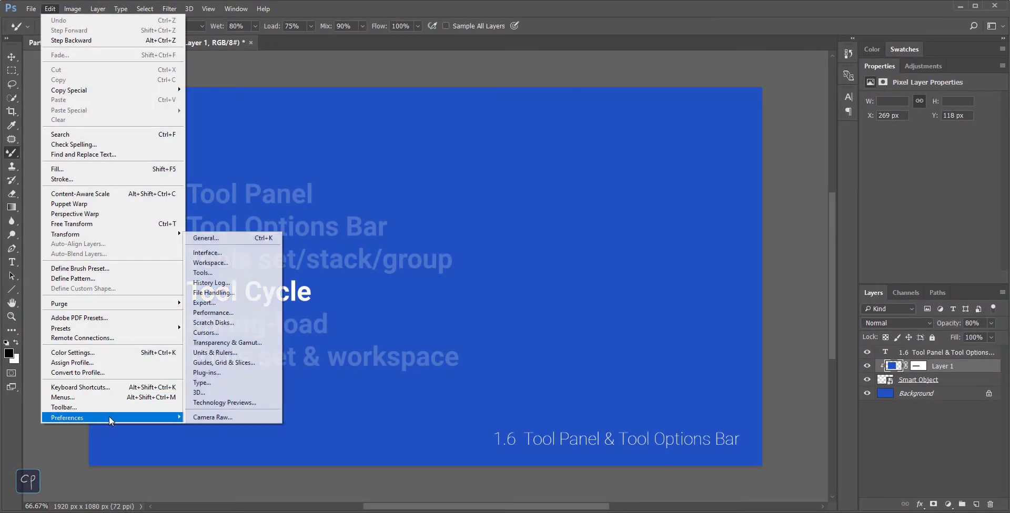
left_click(221, 272)
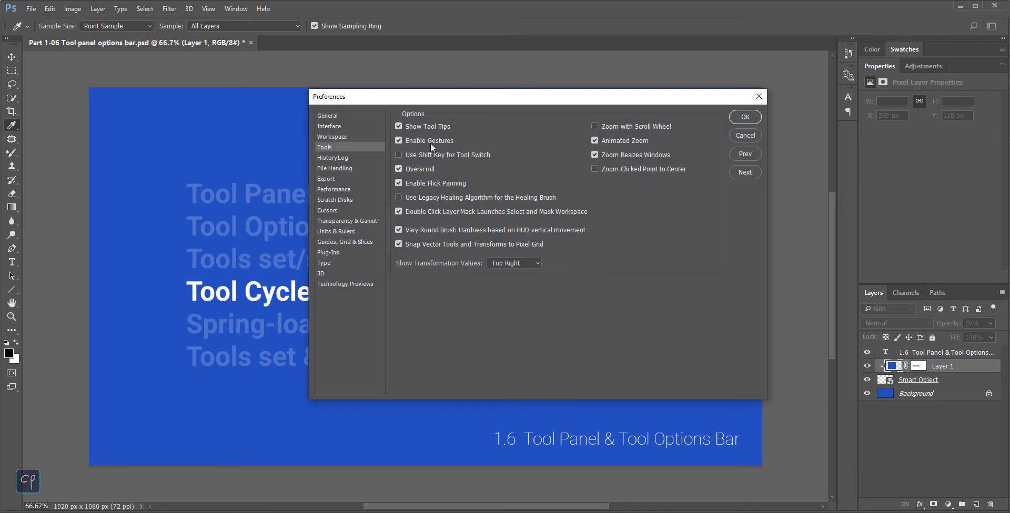
left_click(746, 117)
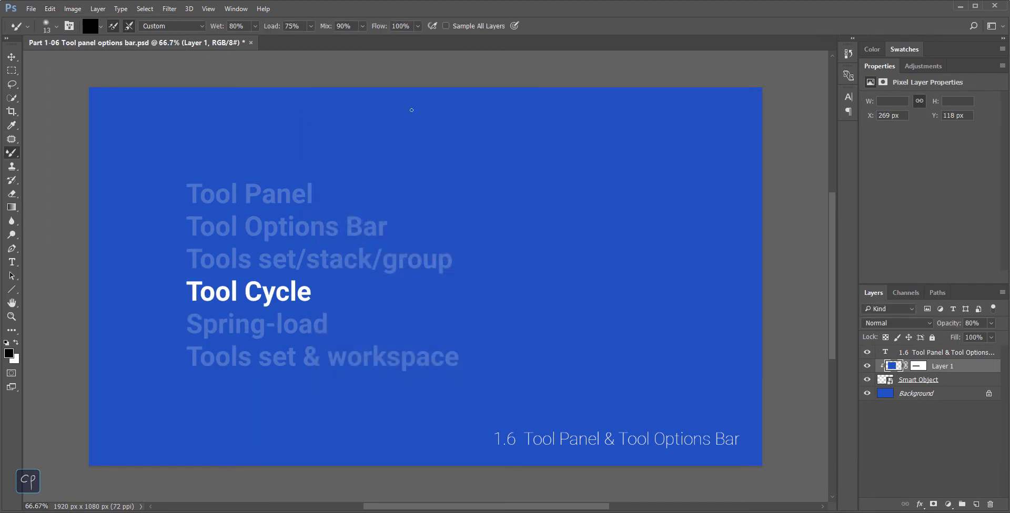
right_click(13, 154)
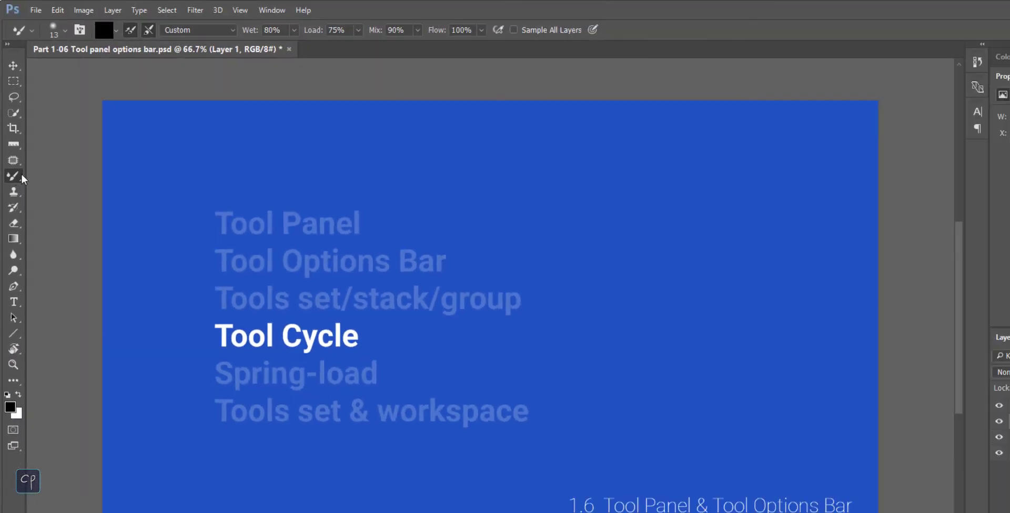
Step: Open the Edit menu
left_click(57, 10)
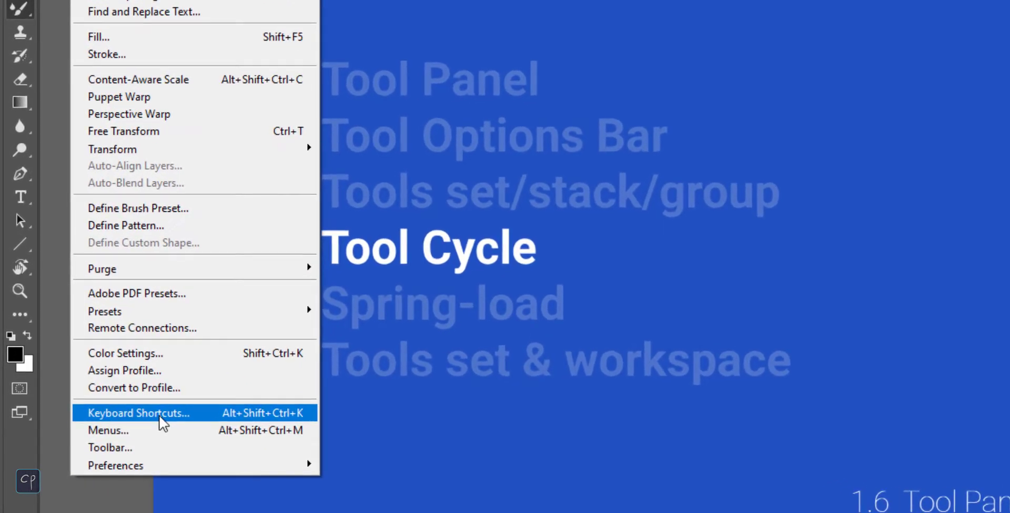
Step: In Keyboard Shortcuts for Tools, clear B from Pencil and Color Replacement tools and save
left_click(73, 446)
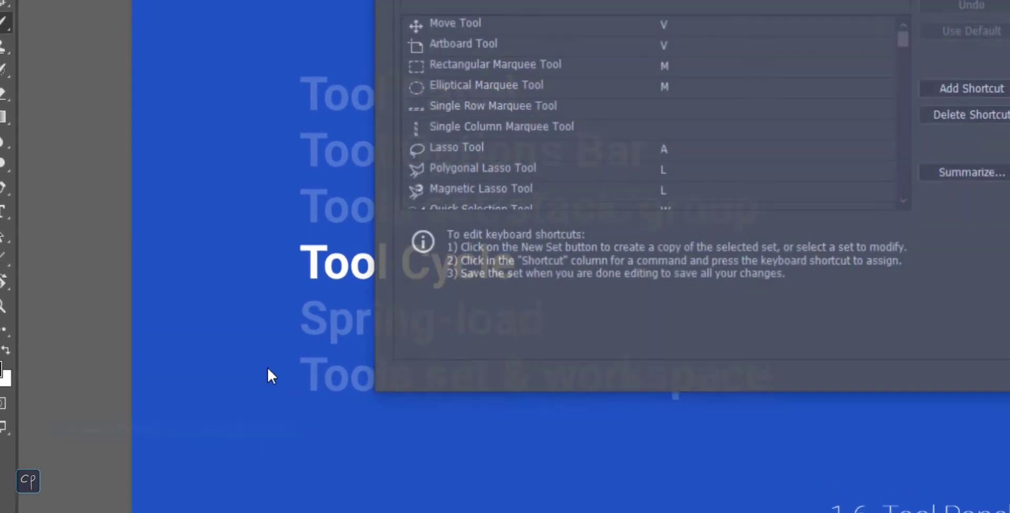
left_click(279, 94)
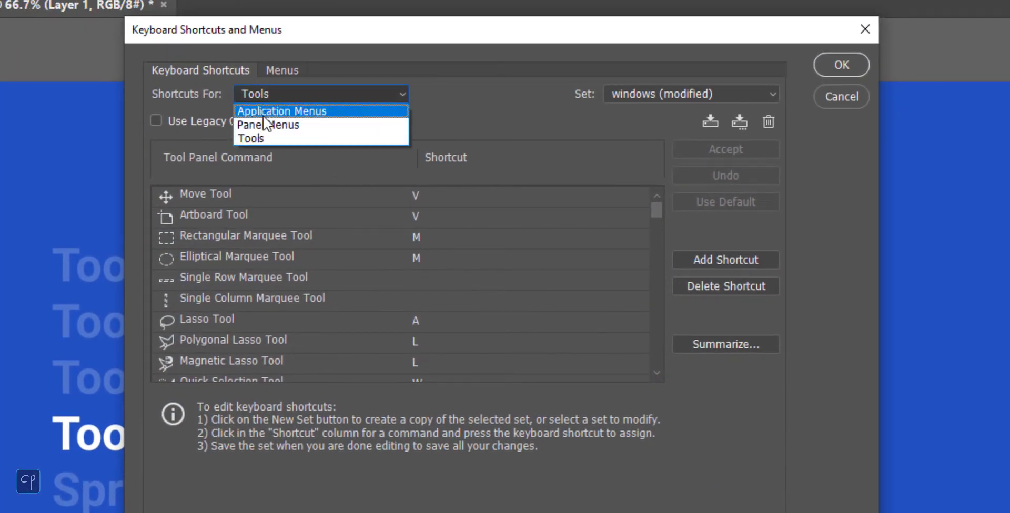
left_click(253, 138)
left_click_drag(656, 211, 656, 266)
left_click(425, 253)
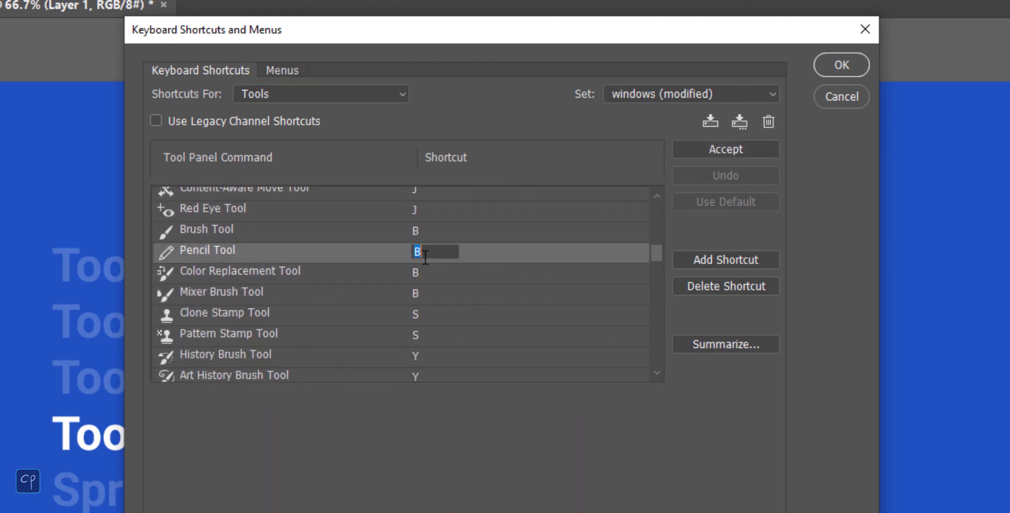
key("BackSpace")
left_click(439, 274)
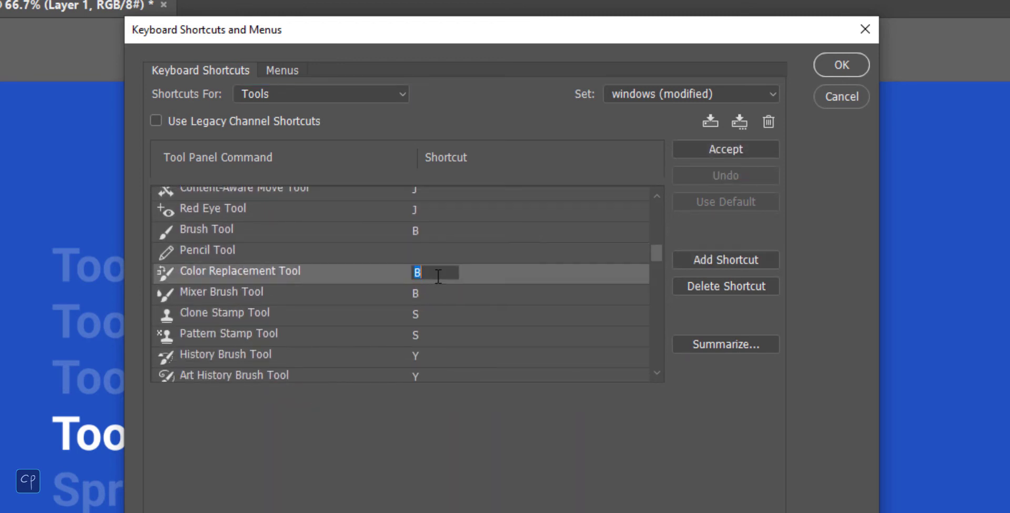
key("BackSpace")
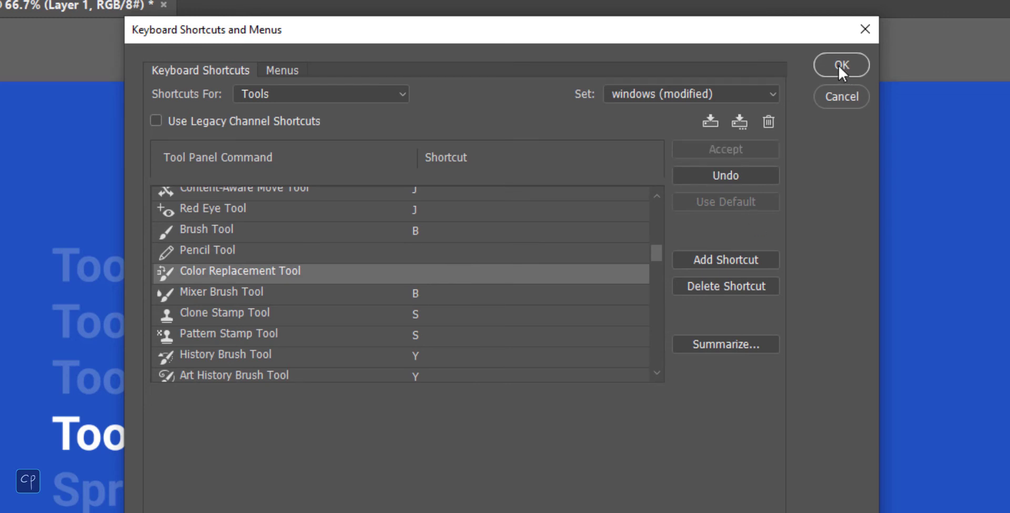
left_click(839, 59)
Step: Confirm the brush group's B shortcuts, then toggle between Brush and Mixer Brush with Shift+B
right_click(42, 128)
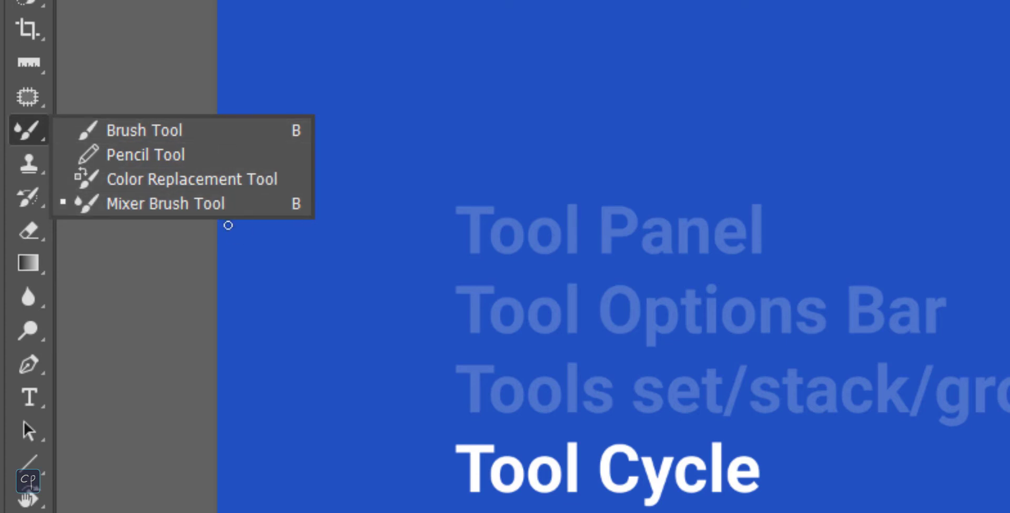
left_click(30, 141)
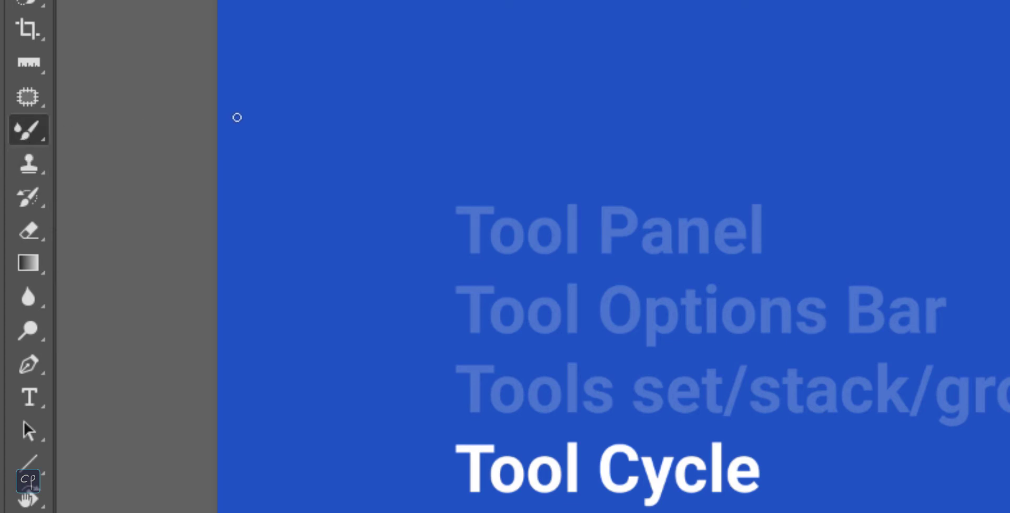
key("shift+b")
key("shift+b")
key("shift+b")
key("shift+b")
key("shift+b")
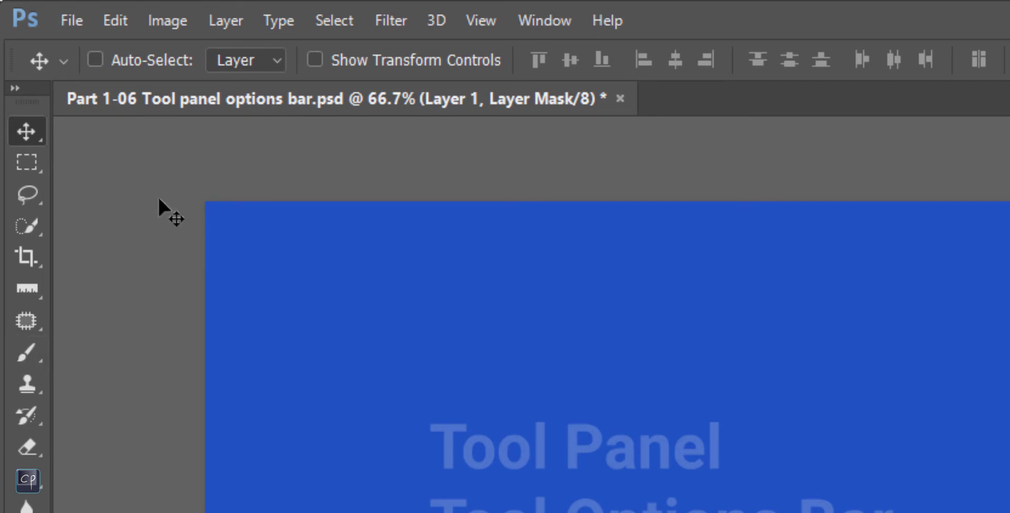
Step: Toggle Brush and Move with B and V, add a new layer, and paint a black scribble at right
key("b")
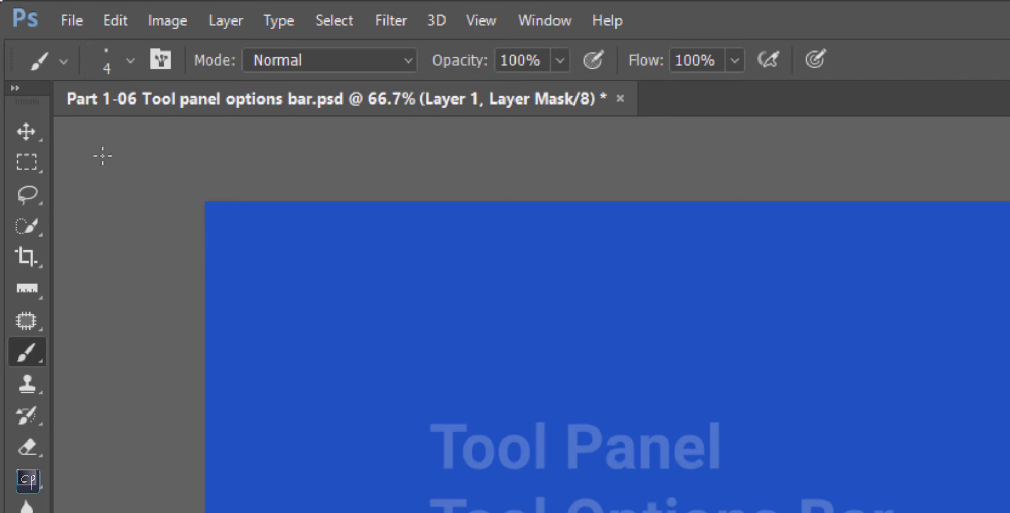
key("v")
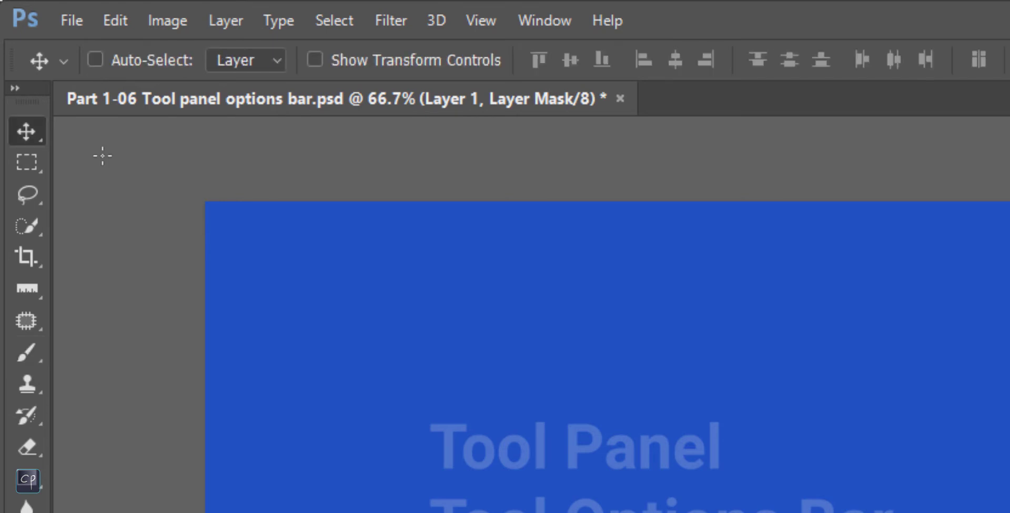
key("alt+bracketright")
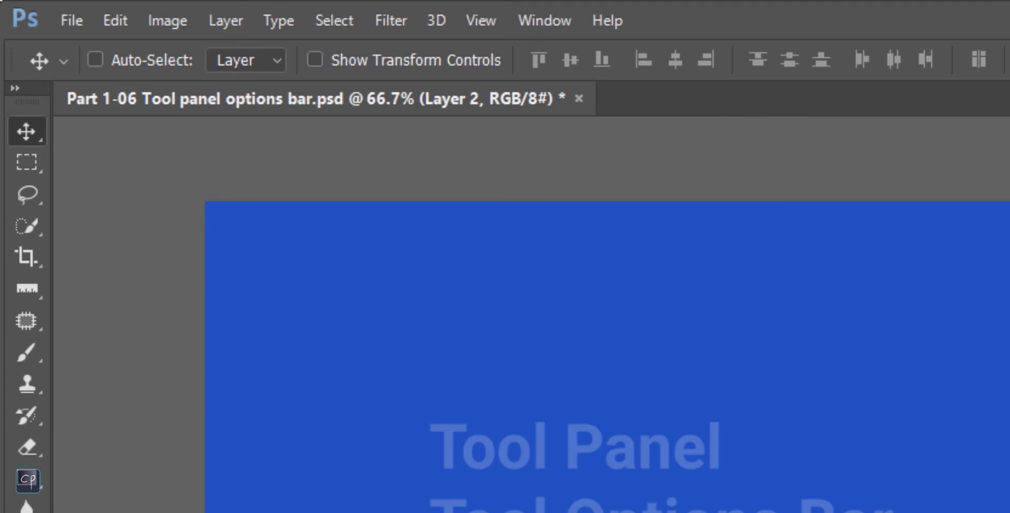
key("b")
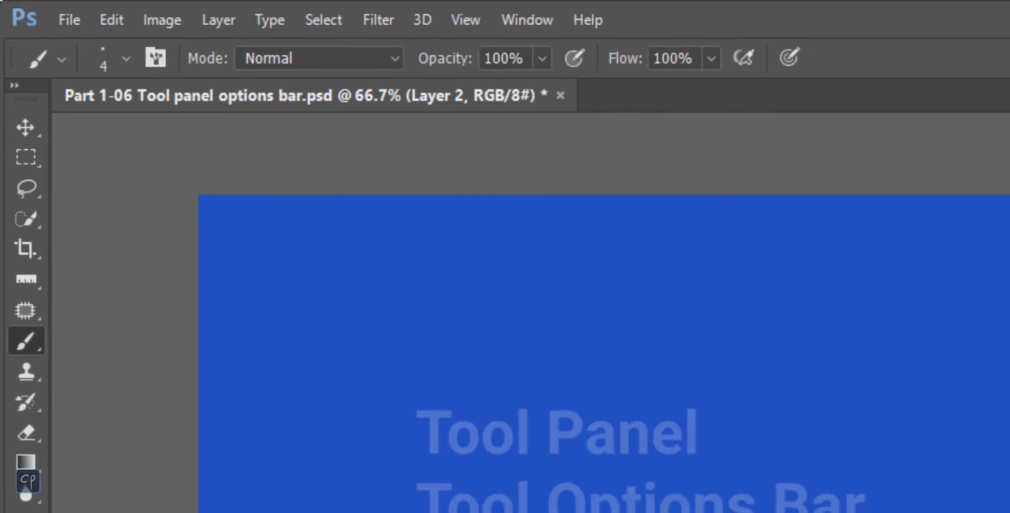
mouse_move(783, 209)
left_mouse_down()
mouse_move(867, 241)
mouse_move(948, 390)
left_mouse_up()
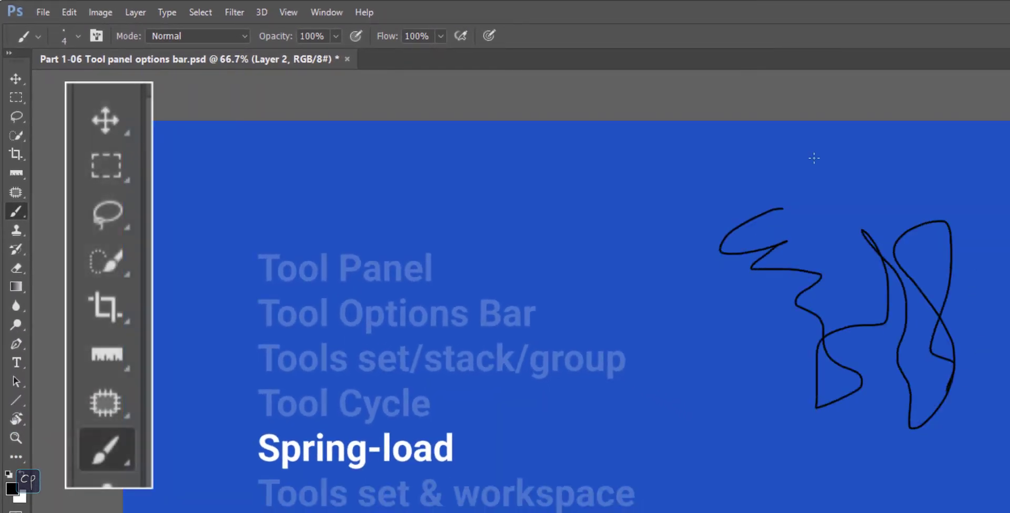
key("v")
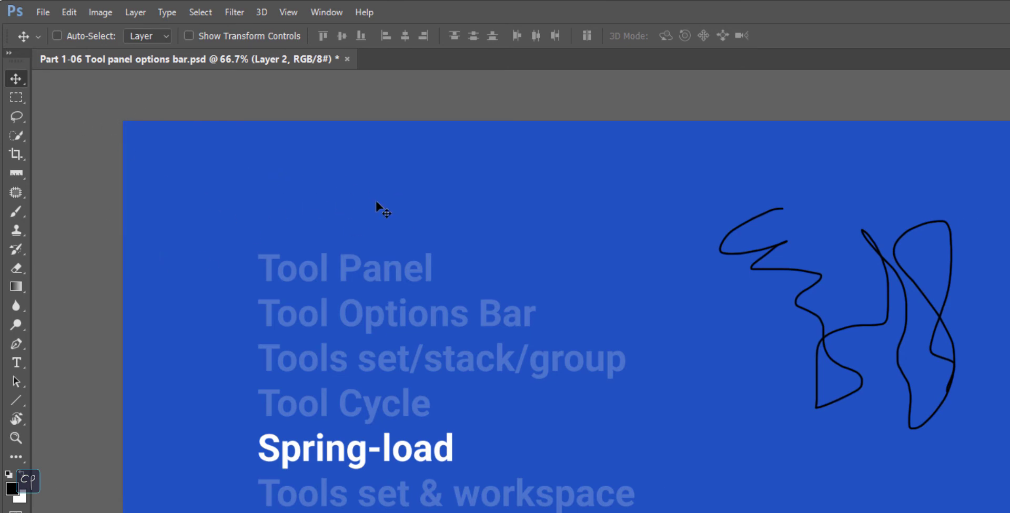
Step: Paint another squiggle on the scribble and erase part of its small loop with E
key("b")
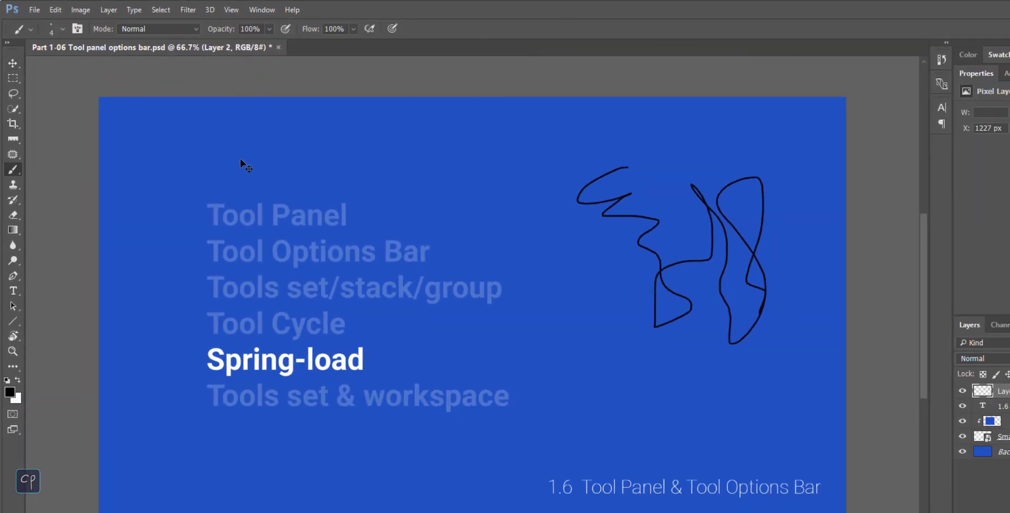
mouse_move(613, 258)
left_mouse_down()
mouse_move(605, 284)
mouse_move(638, 359)
mouse_move(617, 295)
mouse_move(579, 265)
mouse_move(591, 316)
mouse_move(565, 294)
left_mouse_up()
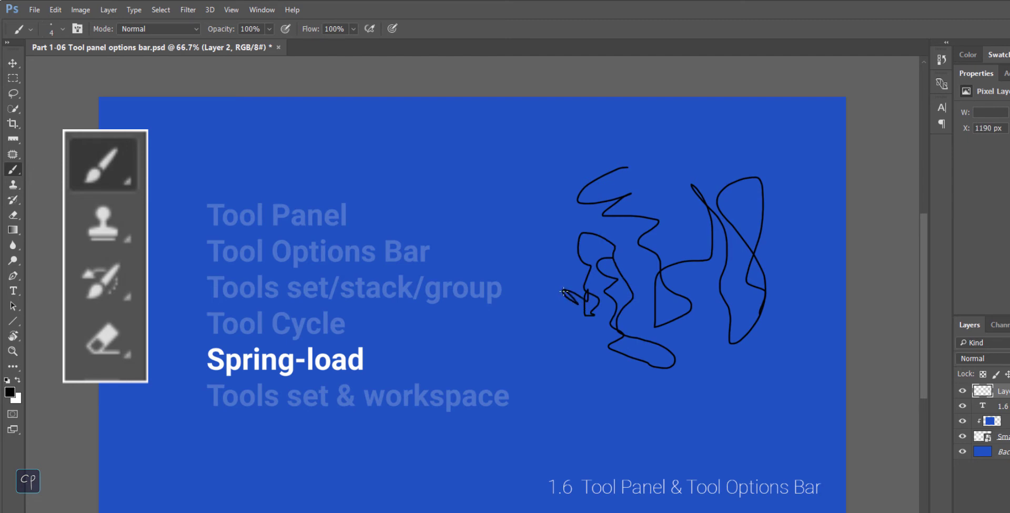
key("e")
mouse_move(562, 287)
left_mouse_down()
mouse_move(575, 309)
mouse_move(574, 293)
left_mouse_up()
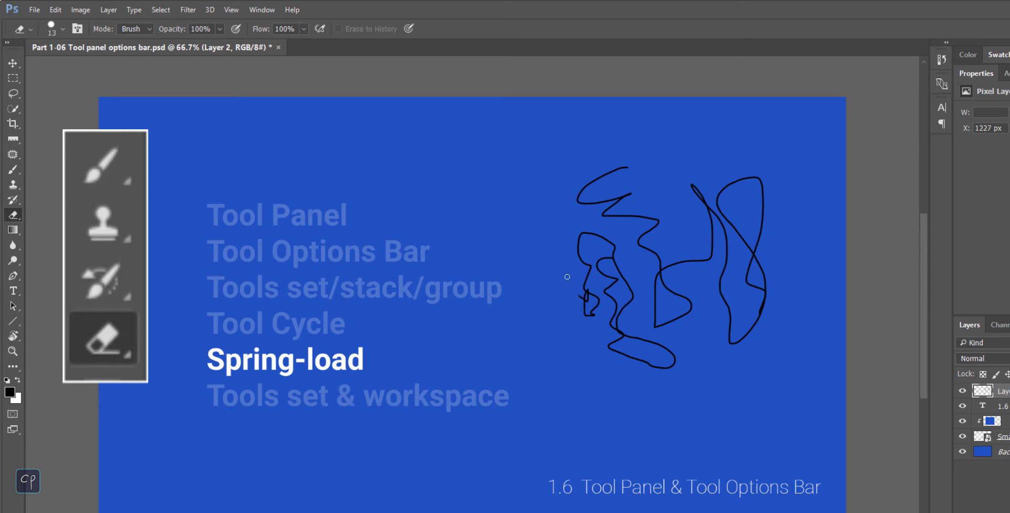
key("b")
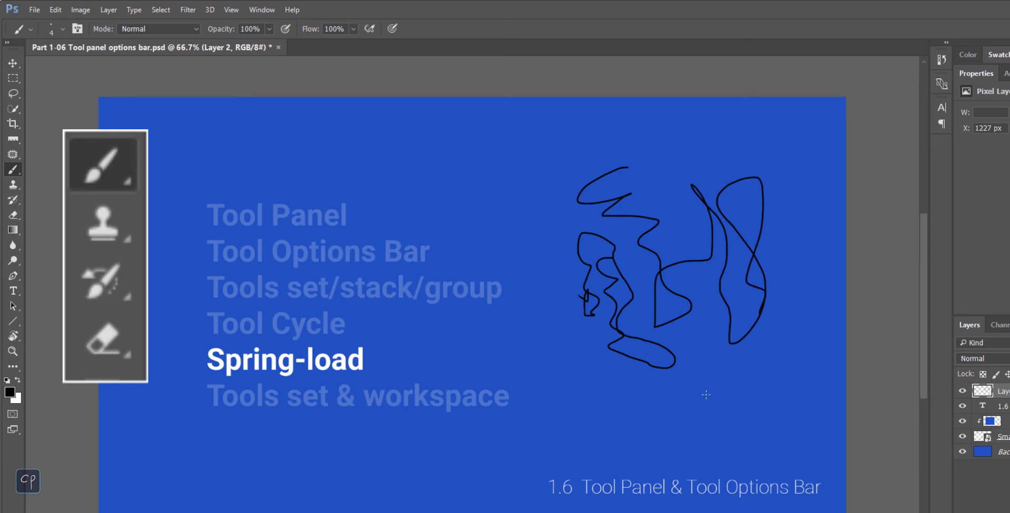
Step: Paint a looping stroke below the scribble, erase its end curl, and add a stroke to the left
left_click_drag(751, 390, 623, 391)
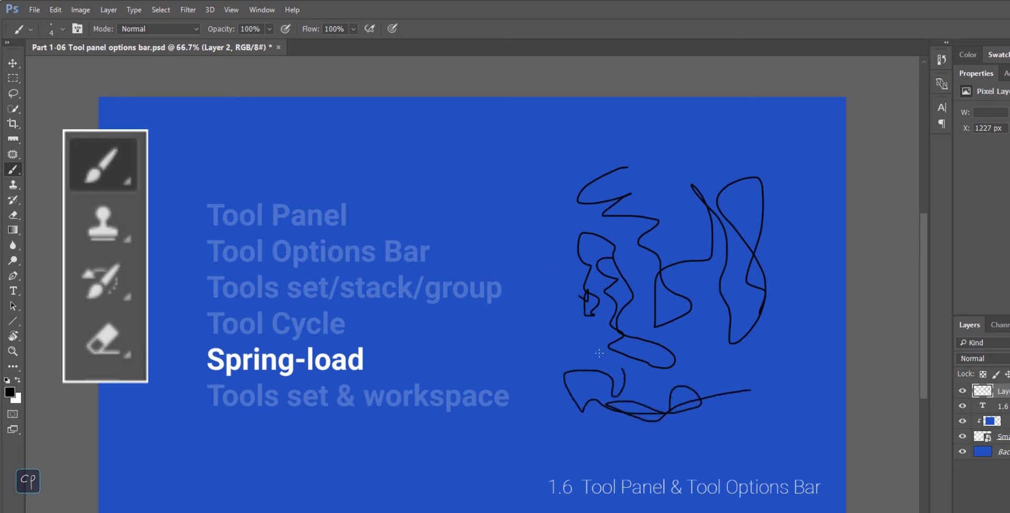
left_click_drag(599, 353, 553, 337)
key("e")
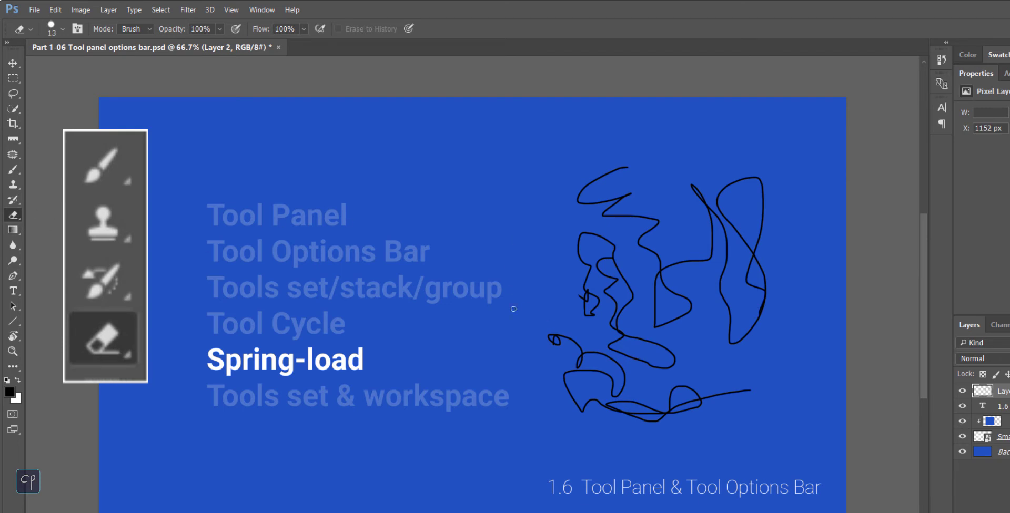
left_click_drag(556, 342, 558, 334)
key("b")
left_click_drag(559, 293, 637, 398)
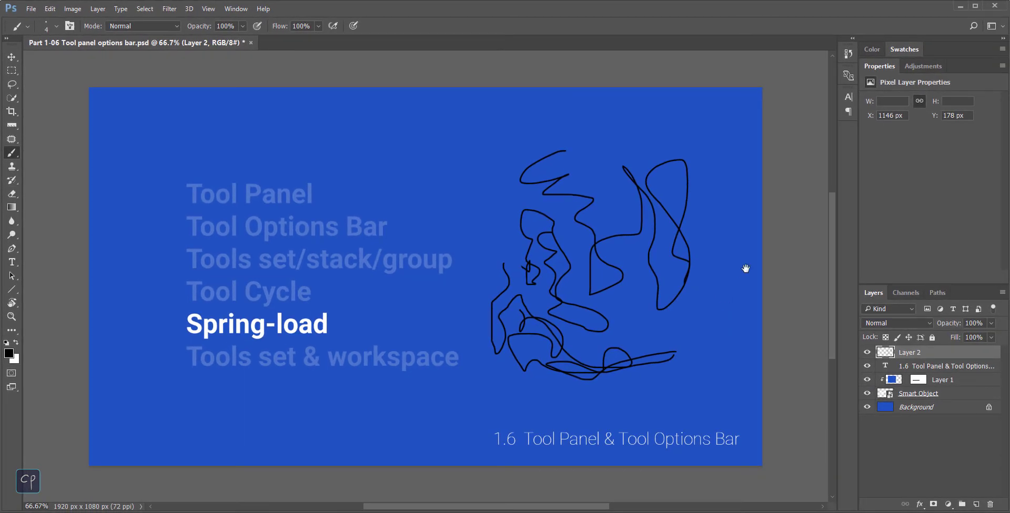
Step: Zoom in on the scribble with Z, paint a looping zigzag and another stroke, and pan around
key("z")
mouse_move(604, 300)
left_mouse_down()
mouse_move(534, 176)
mouse_move(546, 216)
mouse_move(507, 205)
mouse_move(370, 295)
left_mouse_up()
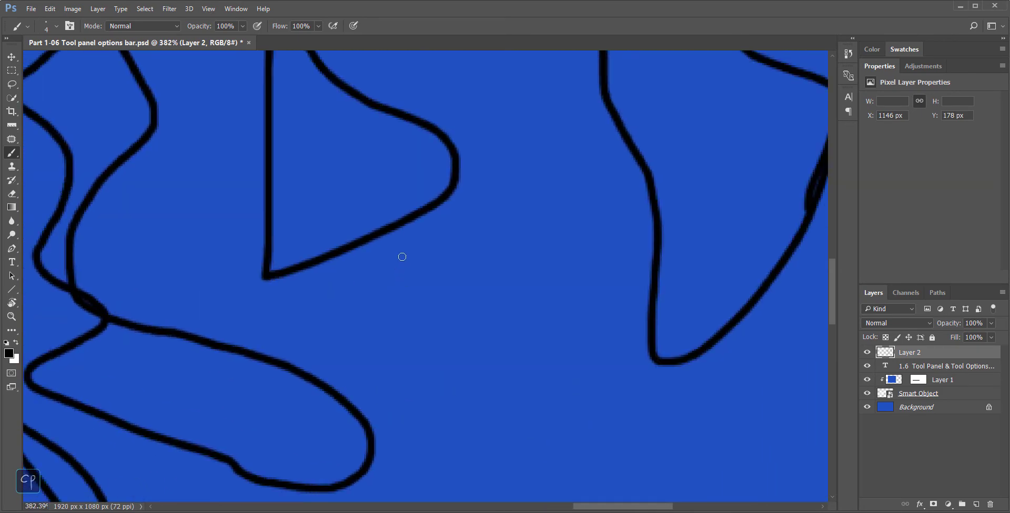
left_click_drag(439, 272, 513, 138)
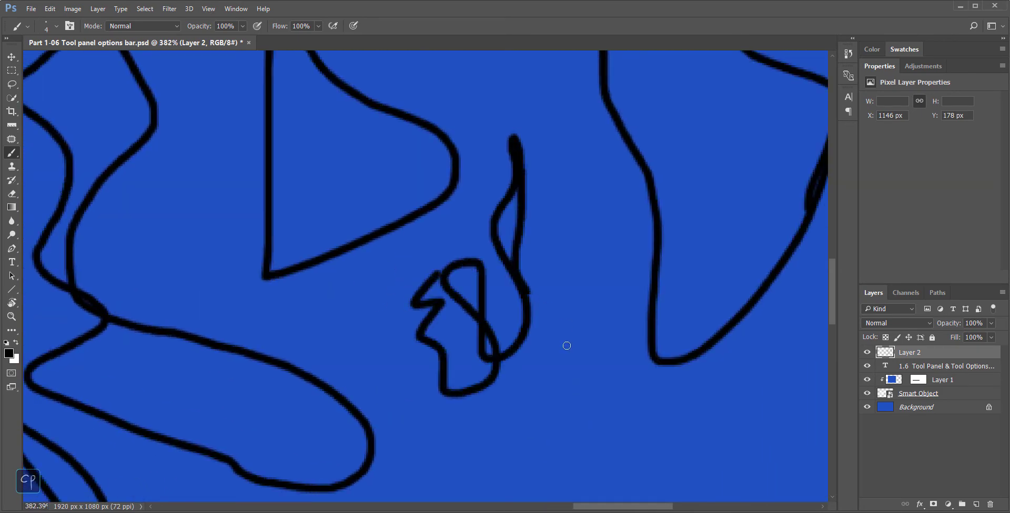
left_click_drag(592, 453, 561, 271)
left_click_drag(550, 172, 561, 296)
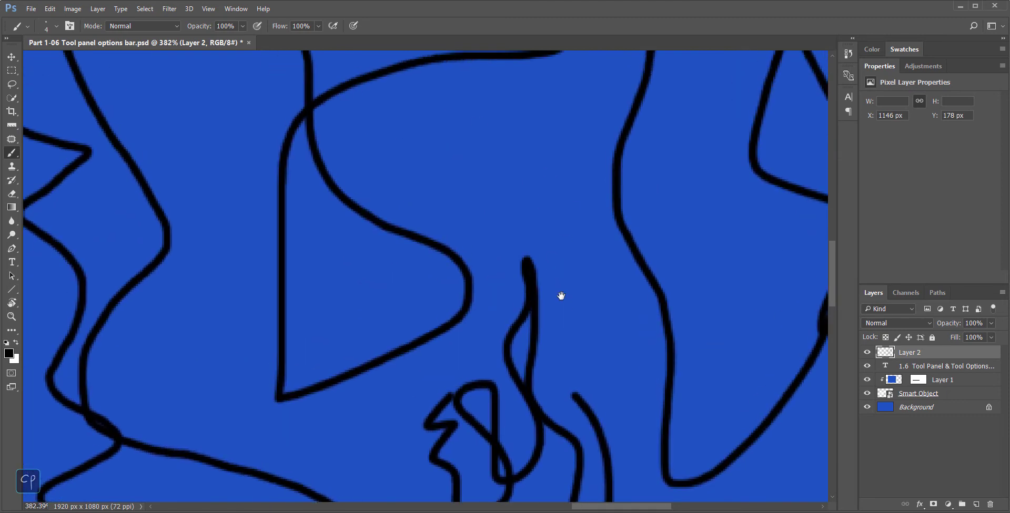
left_click_drag(478, 115, 534, 31)
left_click_drag(577, 193, 537, 131)
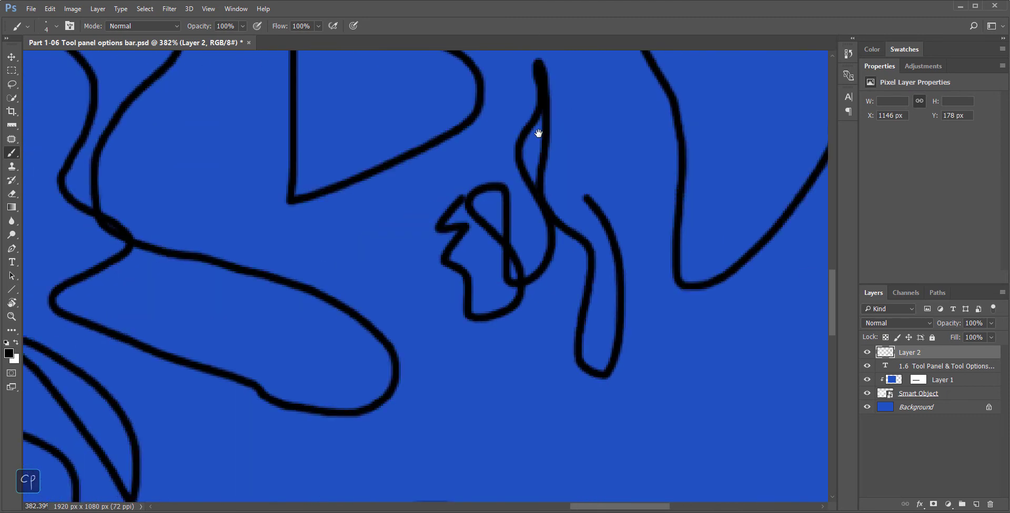
left_click_drag(577, 234, 529, 177)
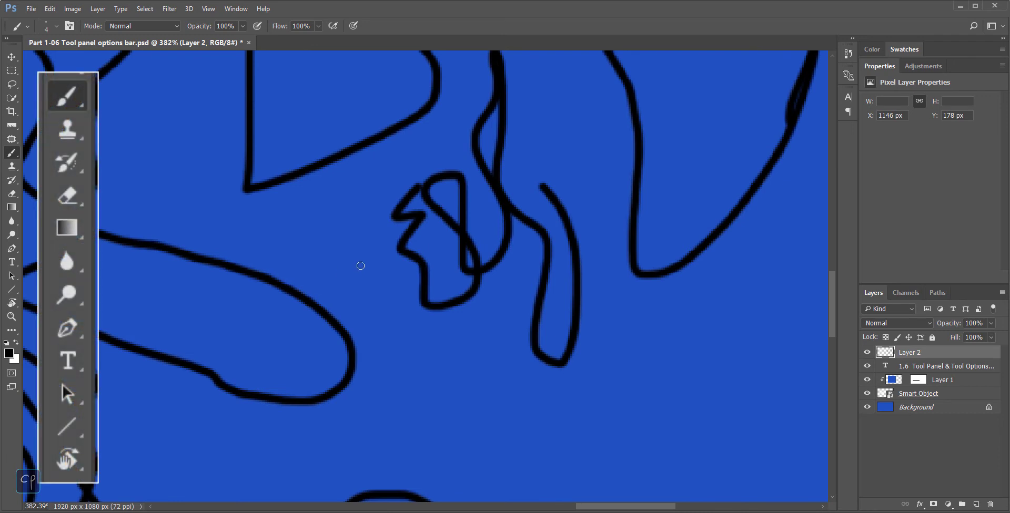
Step: Use spring-loaded H with Bird's Eye View to jump around the image, then return to the Brush
key("h")
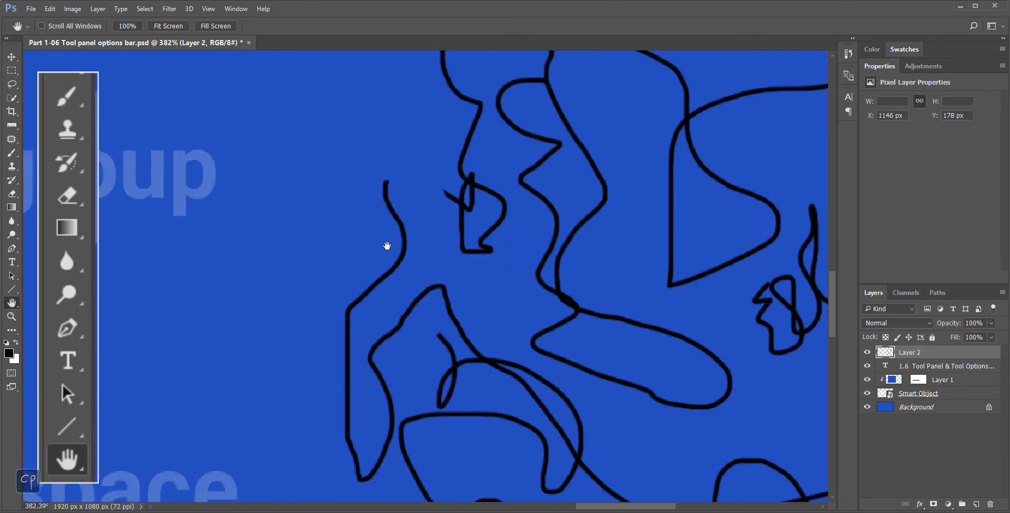
mouse_move(388, 246)
left_mouse_down()
mouse_move(562, 120)
mouse_move(580, 177)
mouse_move(602, 164)
mouse_move(584, 149)
mouse_move(593, 156)
mouse_move(595, 141)
mouse_move(631, 193)
mouse_move(592, 216)
mouse_move(570, 133)
mouse_move(582, 135)
left_mouse_up()
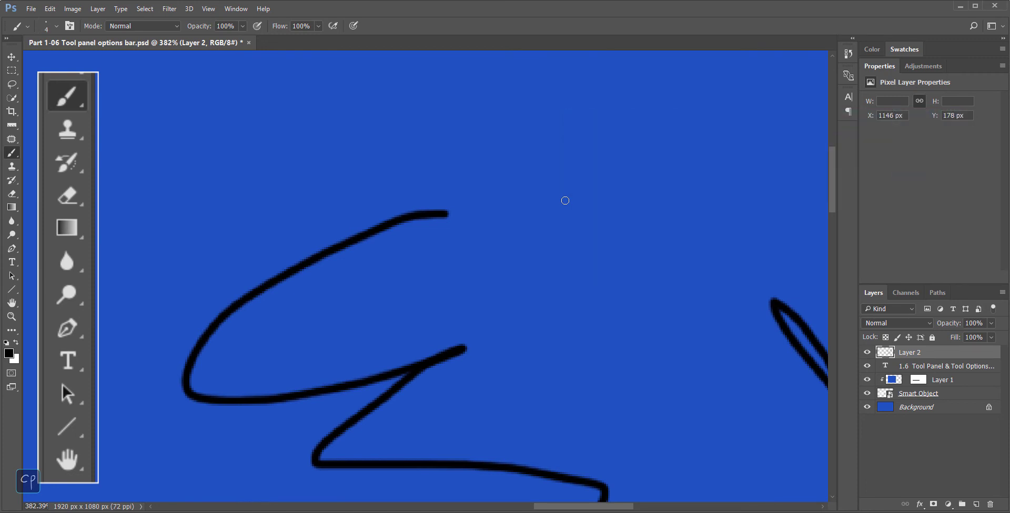
key("h")
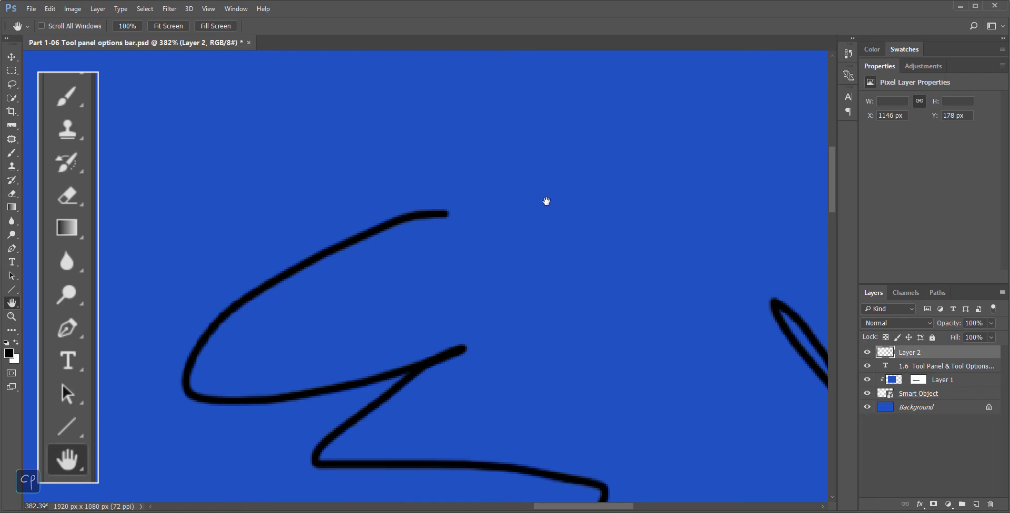
mouse_move(550, 222)
left_mouse_down()
mouse_move(553, 211)
mouse_move(602, 211)
mouse_move(724, 367)
mouse_move(698, 358)
mouse_move(717, 369)
mouse_move(707, 363)
left_mouse_up()
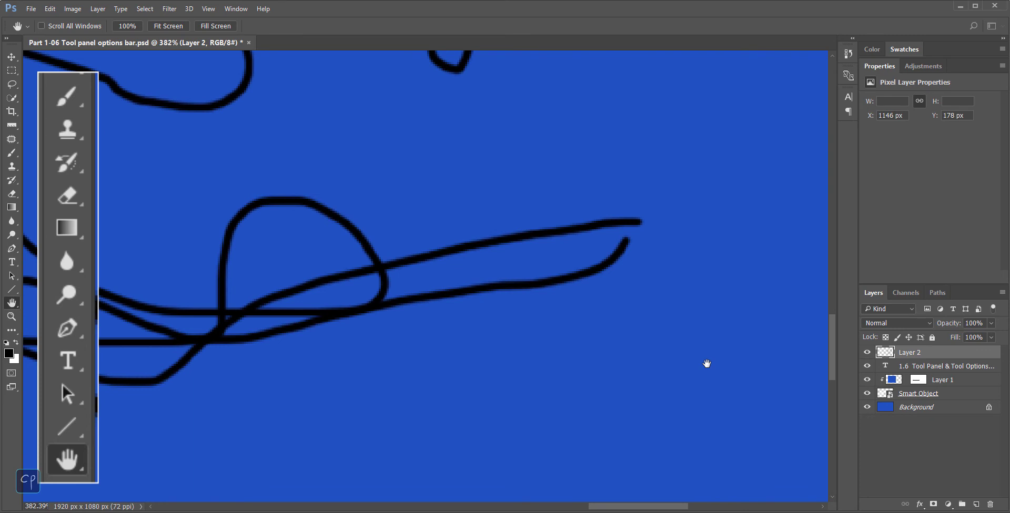
key("b")
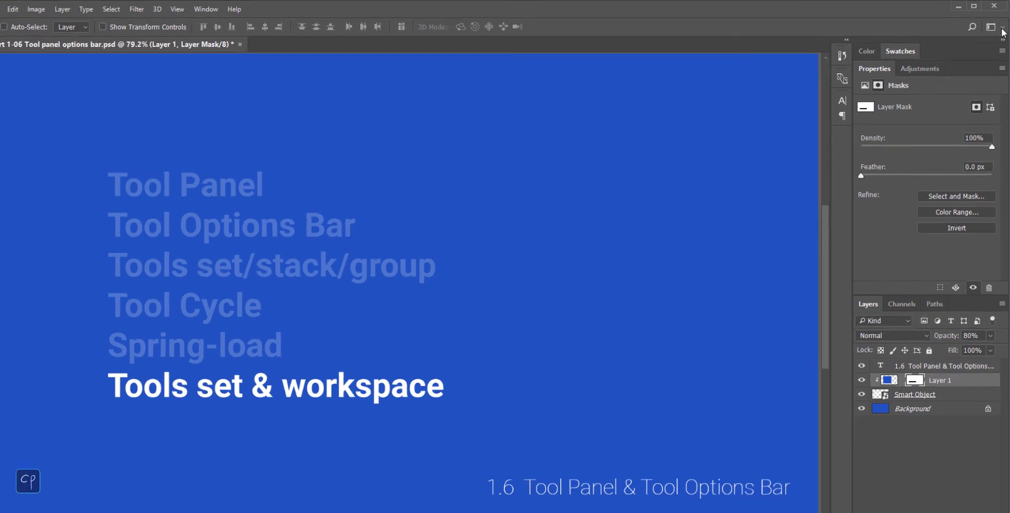
Step: Switch to the Painting workspace and view the toolbar's hidden extra tools
left_click(1003, 29)
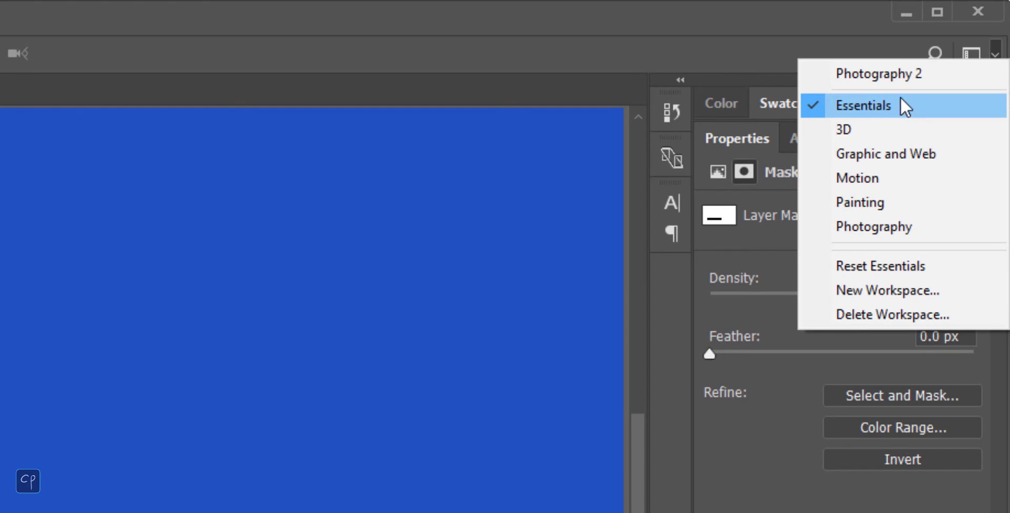
left_click(894, 206)
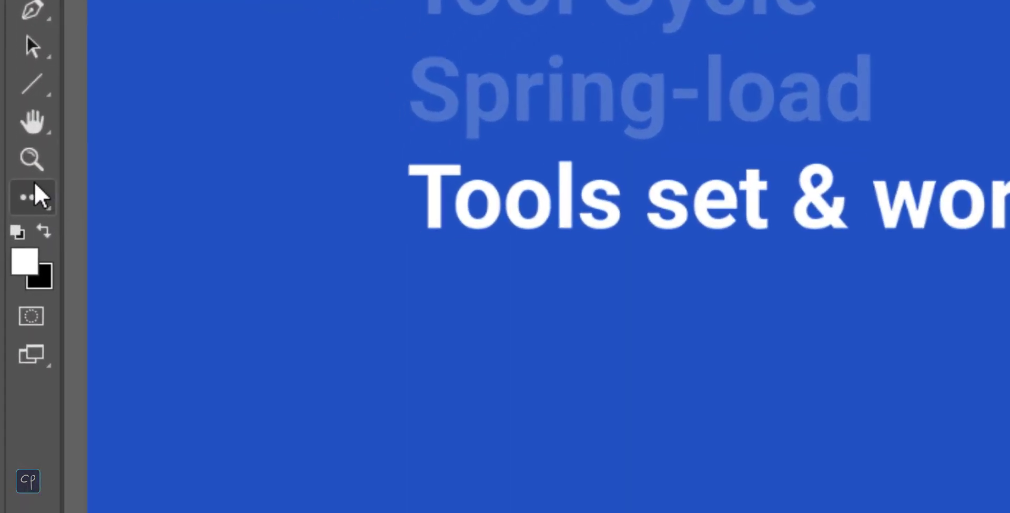
left_click(33, 199)
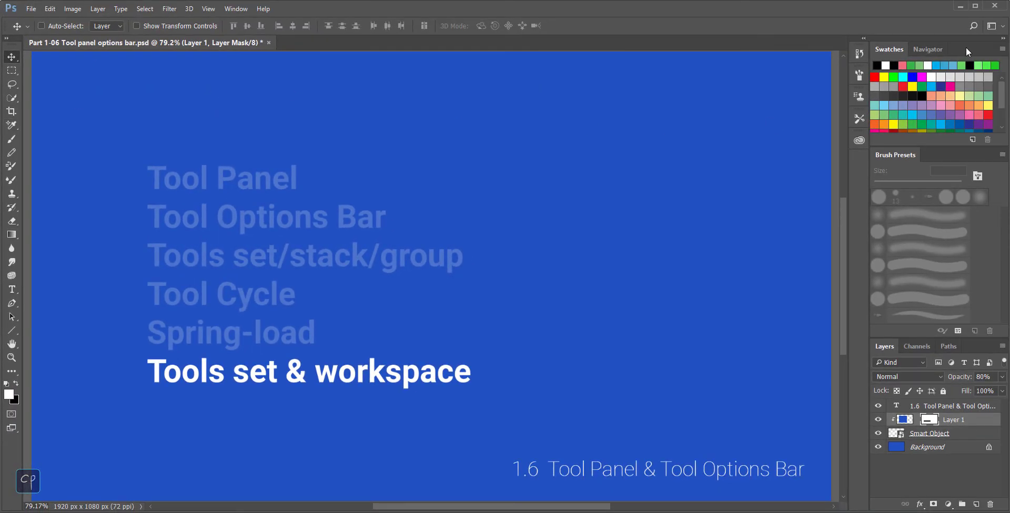
Step: Switch to the Photography workspace and view the hidden extra tools
left_click(1002, 26)
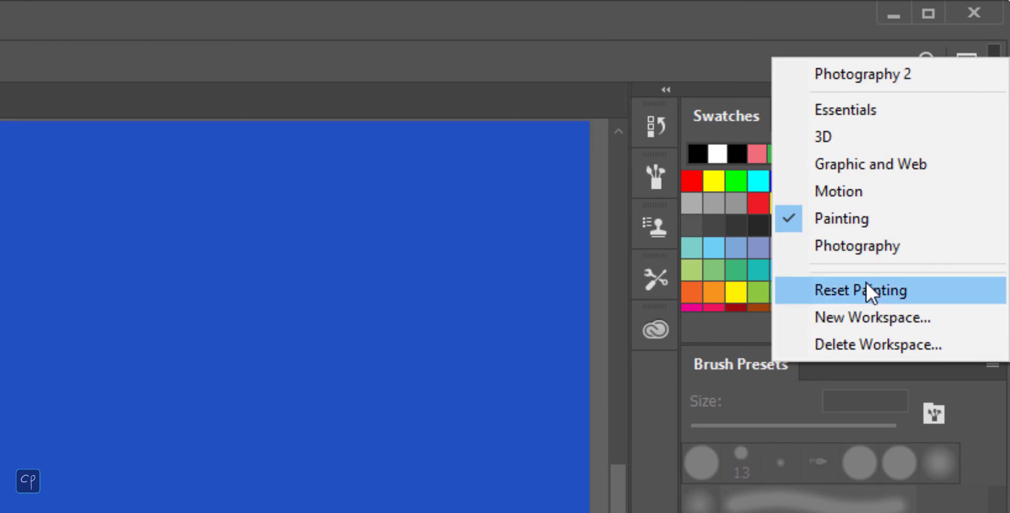
left_click(861, 247)
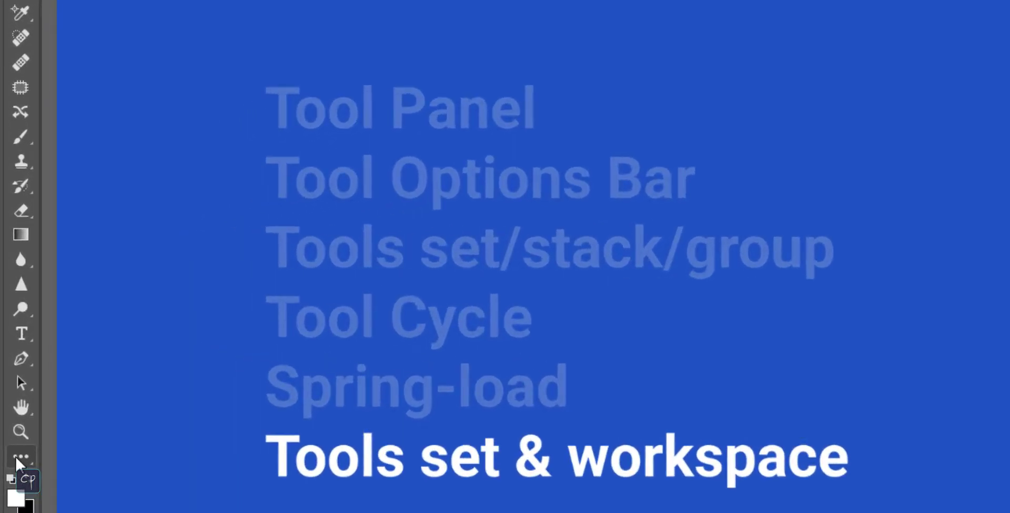
left_click(16, 460)
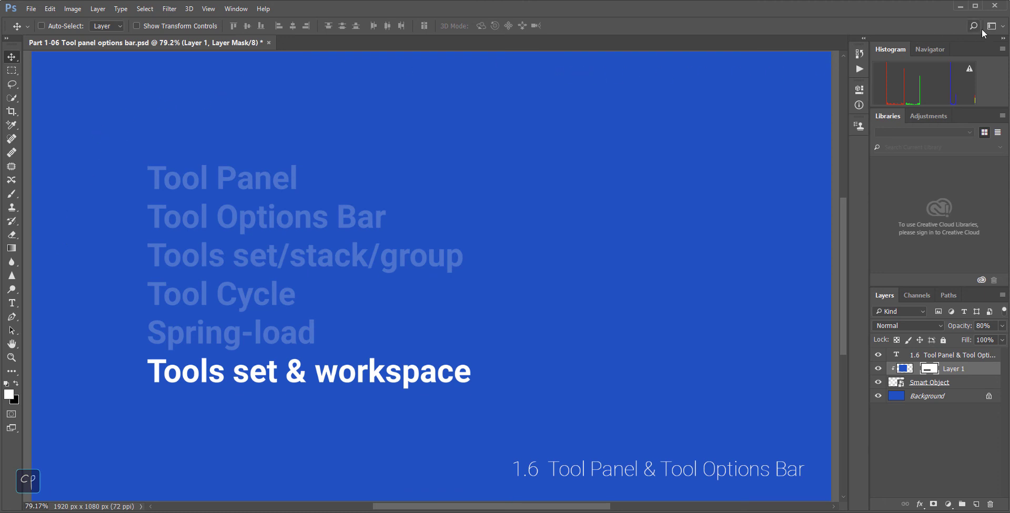
Step: Reselect Photography from the workspace list and show the extra tools again
left_click(1002, 26)
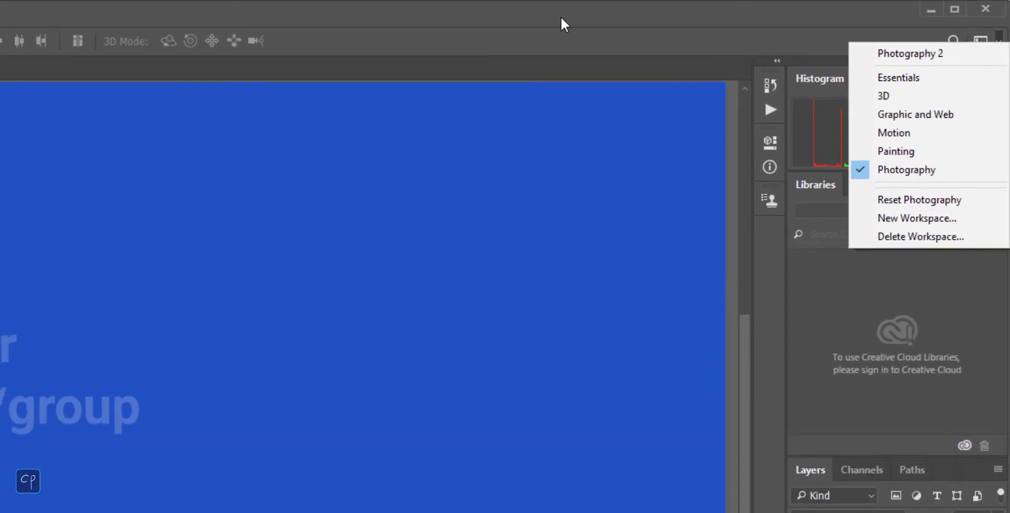
left_click(561, 23)
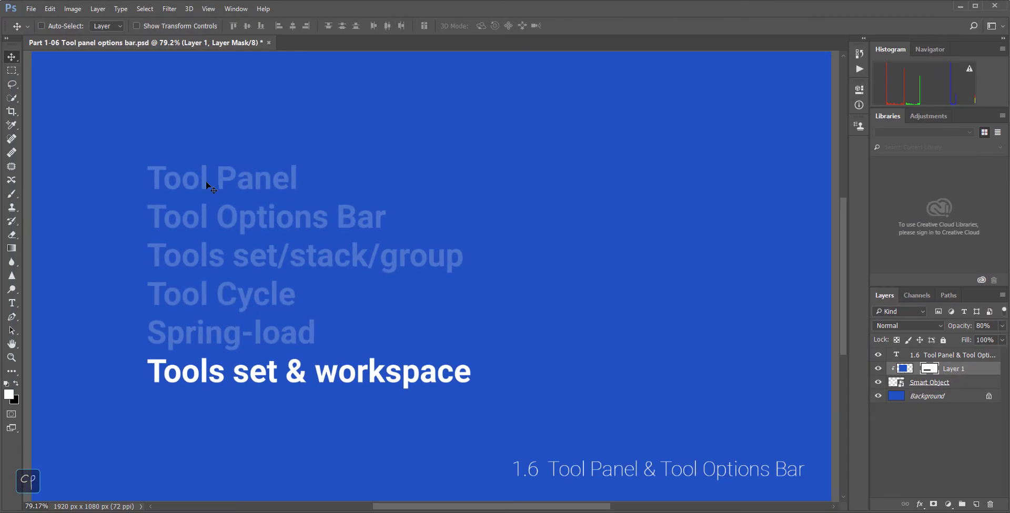
left_click(1002, 26)
left_click(961, 111)
left_click(11, 371)
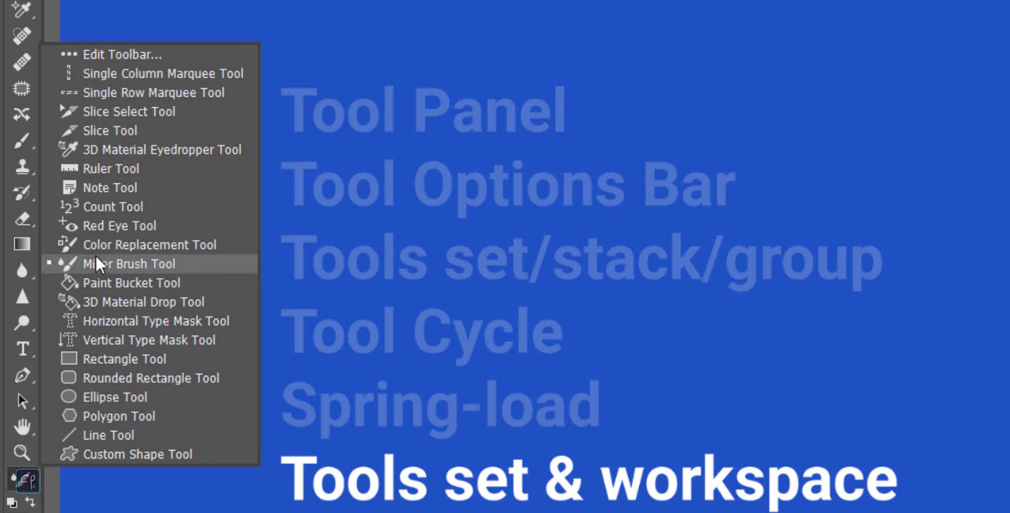
Step: In Customize Toolbar, find Mixer Brush Tool among the Extra Tools
left_click(129, 54)
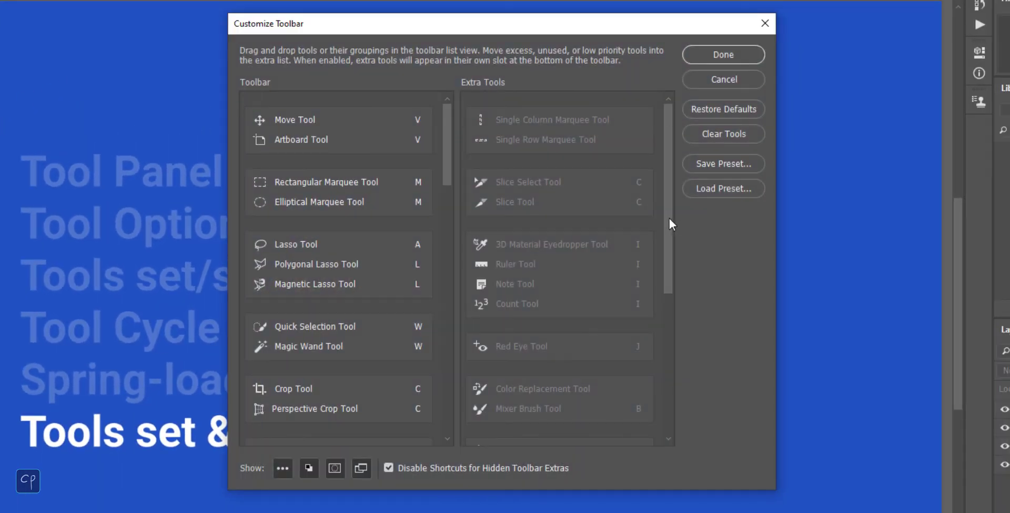
left_click_drag(663, 179, 670, 210)
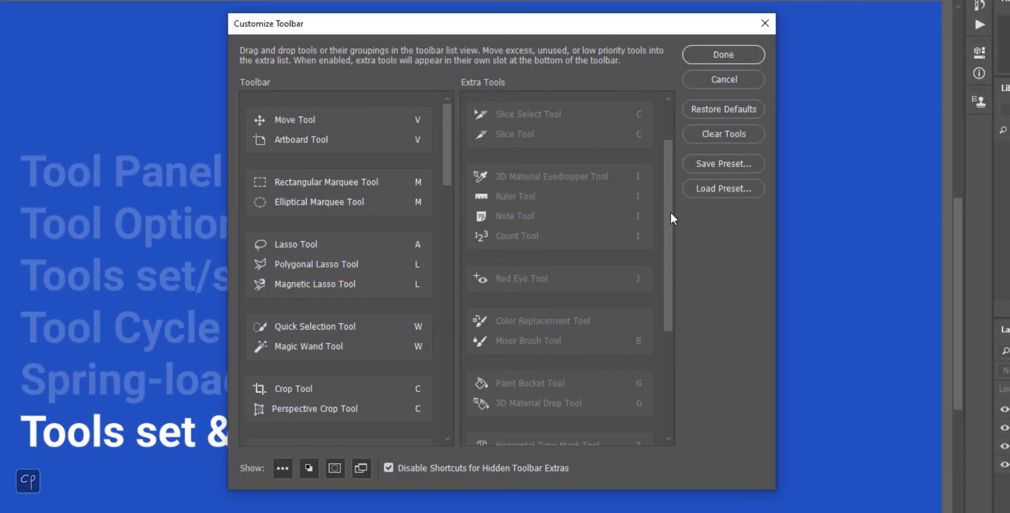
left_click(573, 287)
left_click_drag(665, 164, 671, 199)
left_click(531, 277)
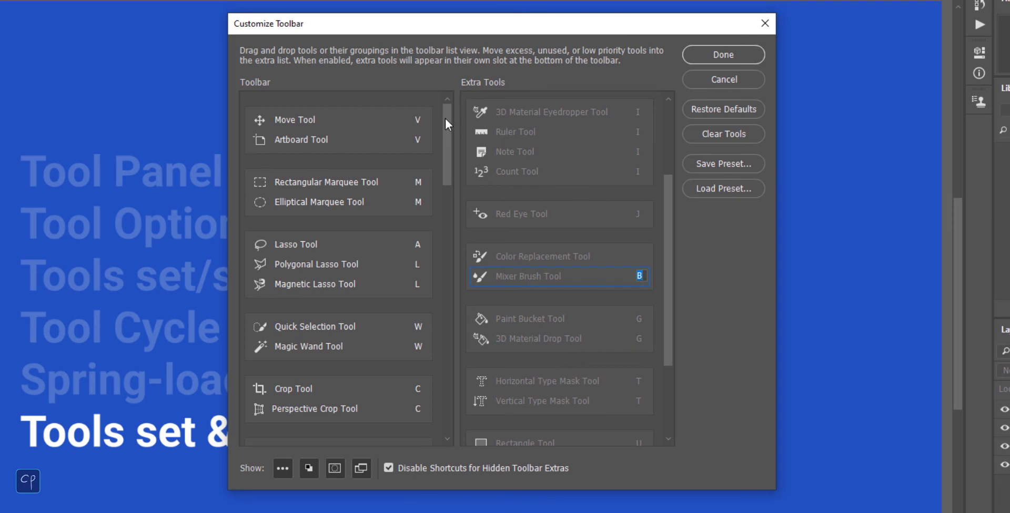
mouse_move(448, 153)
left_mouse_down()
mouse_move(448, 217)
mouse_move(393, 256)
left_mouse_up()
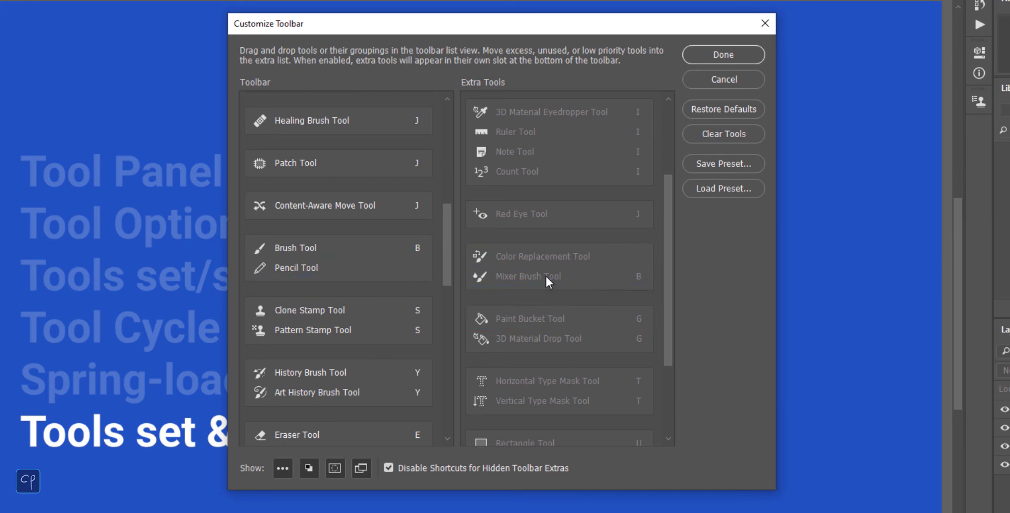
Step: Place Mixer Brush between Brush and Pencil, and move Pencil Tool to Extra Tools
left_click_drag(539, 270, 310, 257)
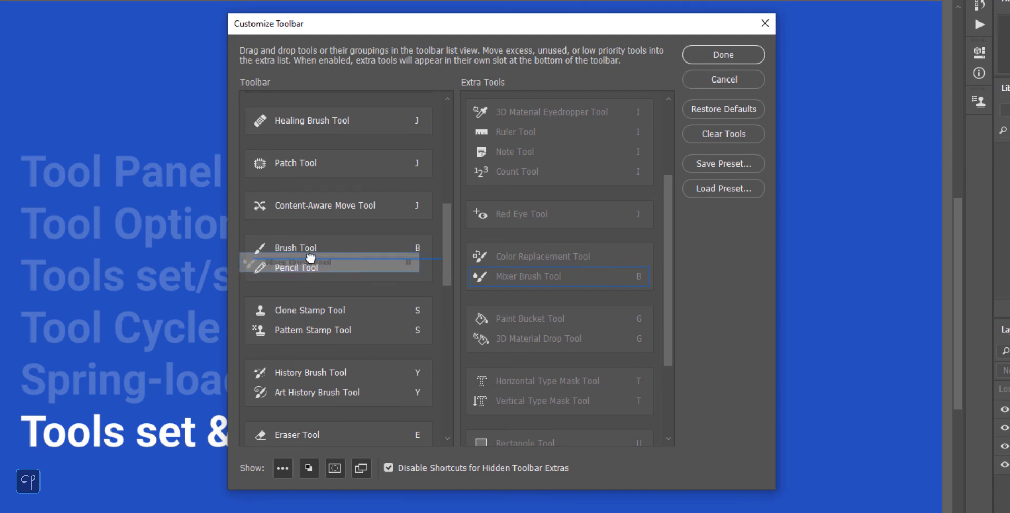
left_click_drag(311, 257, 311, 259)
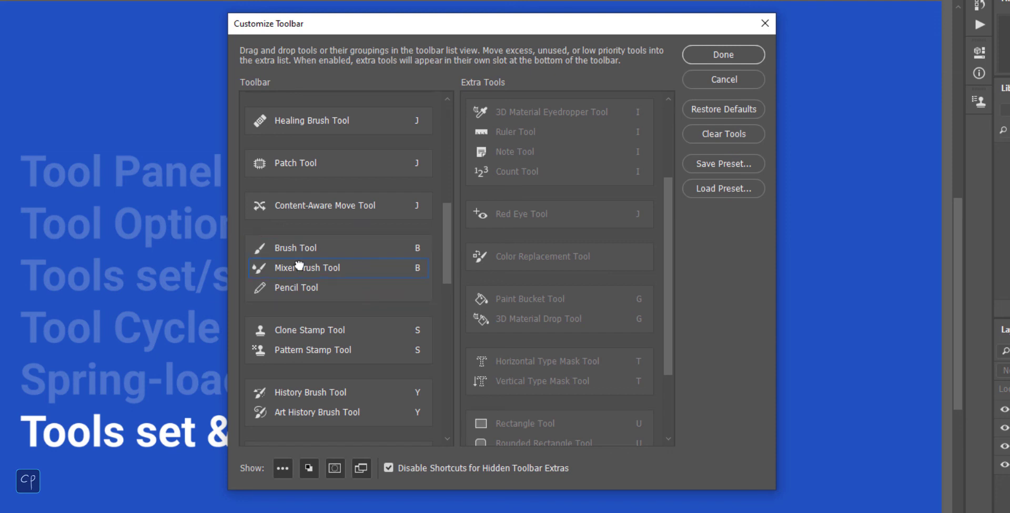
mouse_move(279, 290)
left_mouse_down()
mouse_move(410, 266)
mouse_move(492, 269)
left_mouse_up()
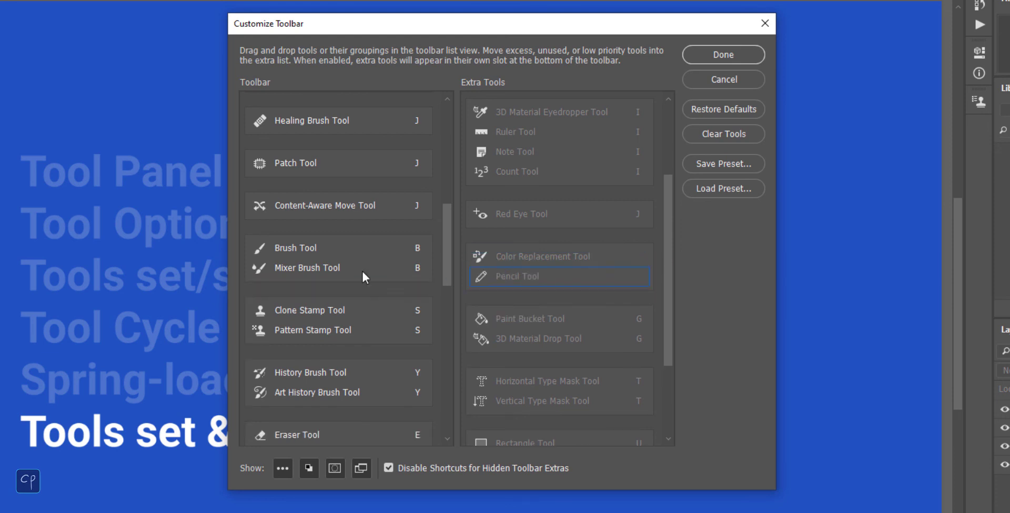
Step: Apply the toolbar layout, select Brush Tool and check its tool group
left_click(721, 54)
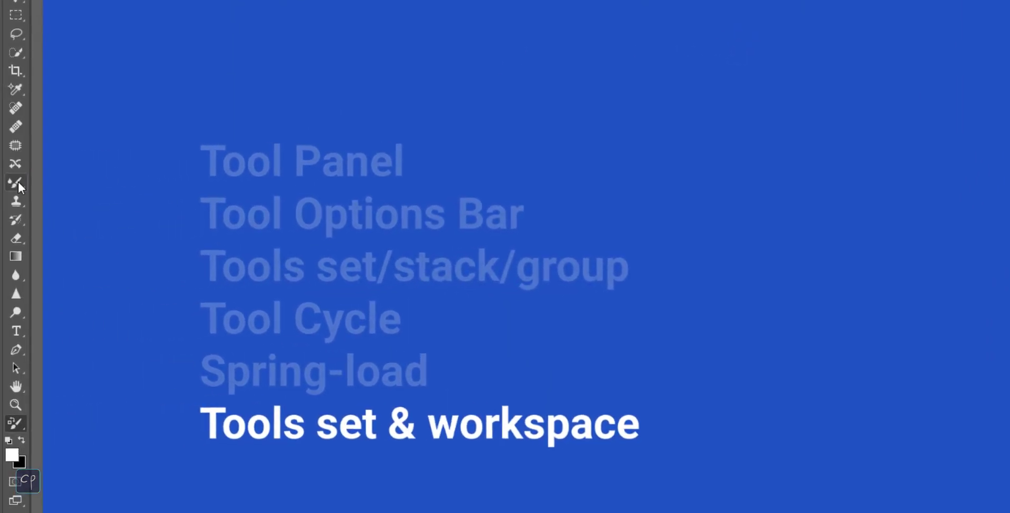
right_click(22, 212)
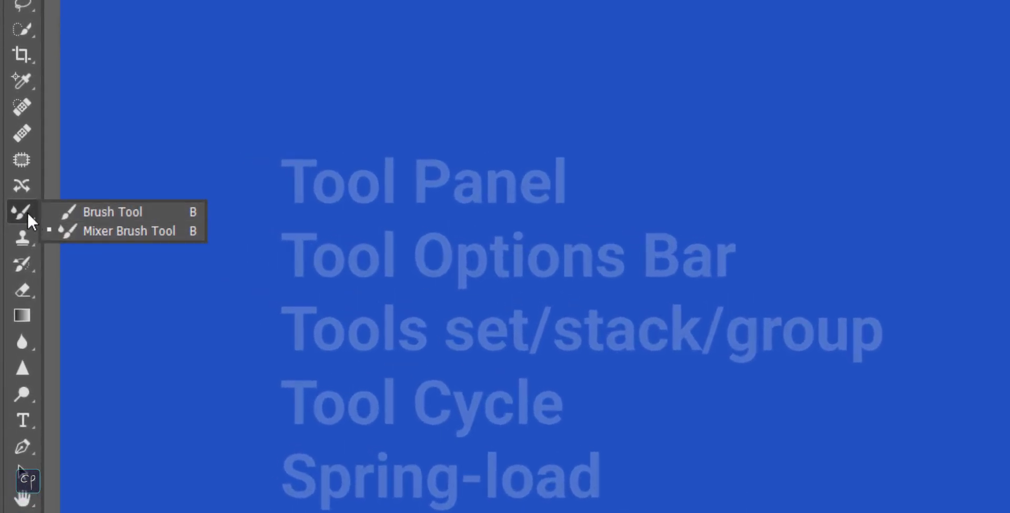
left_click(67, 212)
right_click(21, 211)
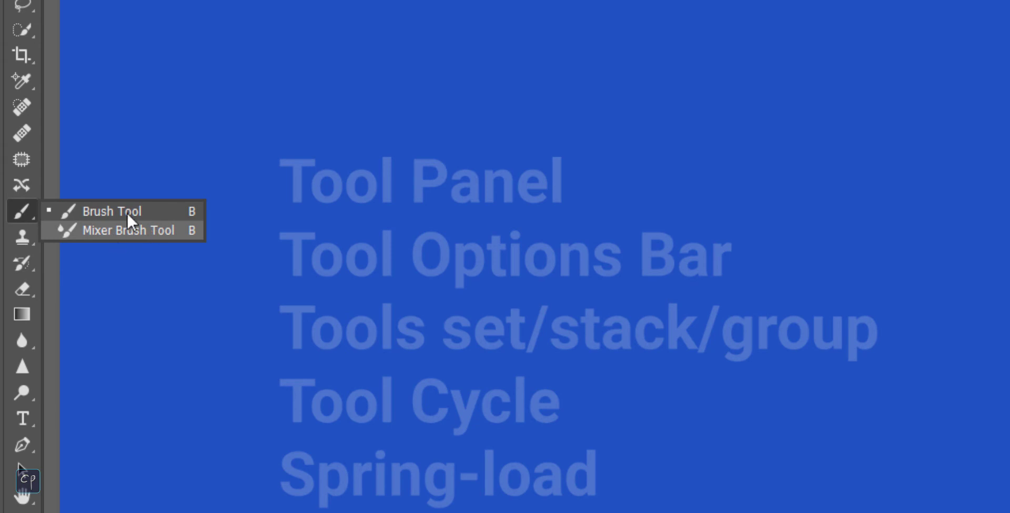
left_click(13, 210)
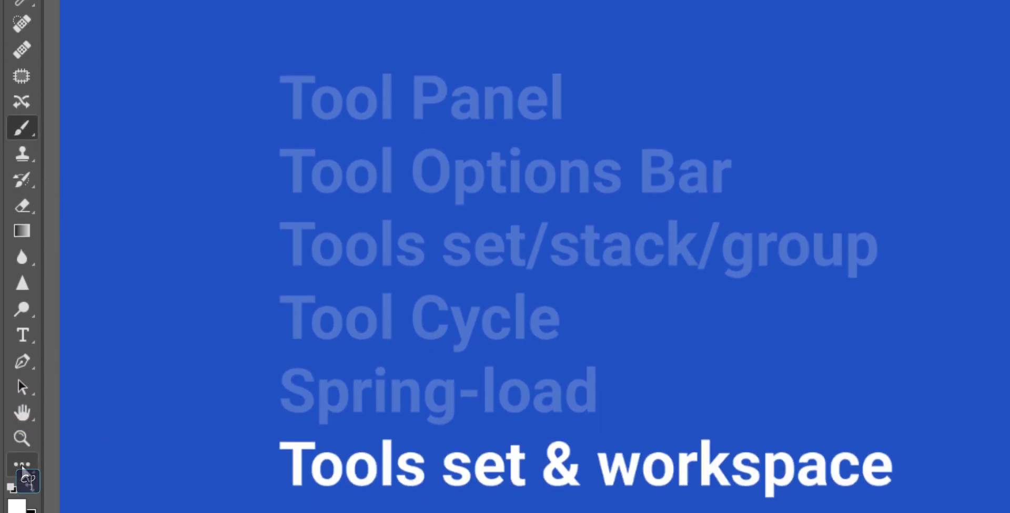
Step: Move Mixer Brush Tool into its own toolbar slot and apply the layout
left_click(21, 466)
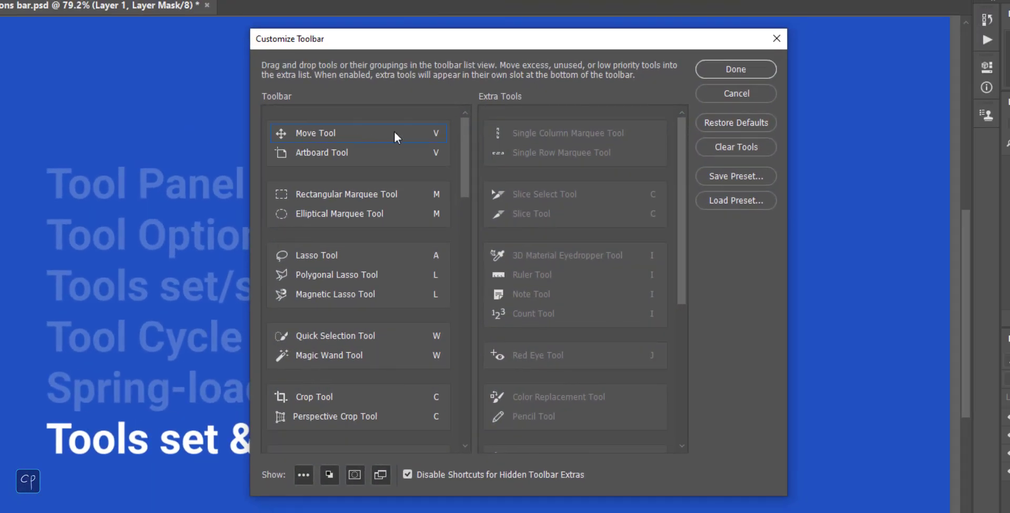
mouse_move(467, 149)
left_mouse_down()
mouse_move(450, 247)
mouse_move(368, 255)
left_mouse_up()
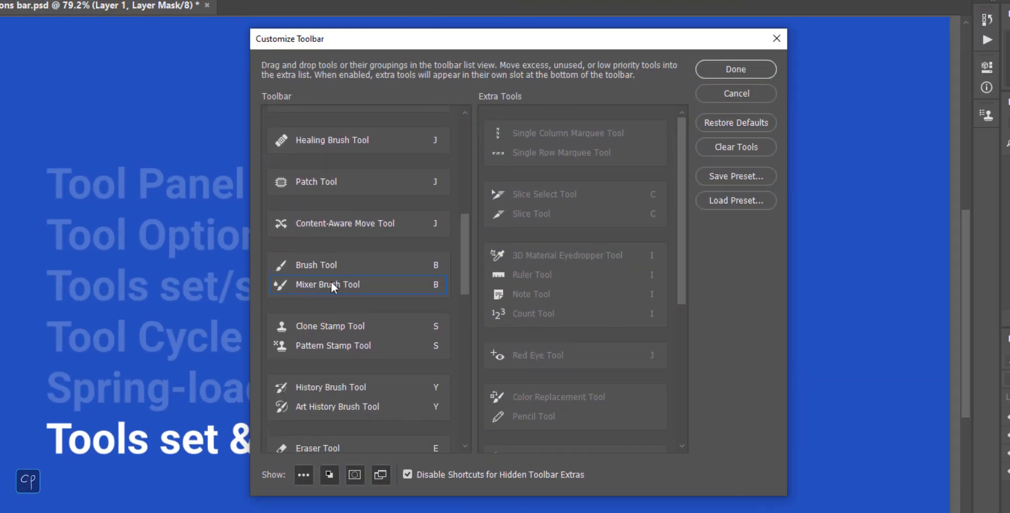
mouse_move(327, 284)
left_mouse_down()
mouse_move(332, 308)
mouse_move(344, 310)
mouse_move(323, 302)
left_mouse_up()
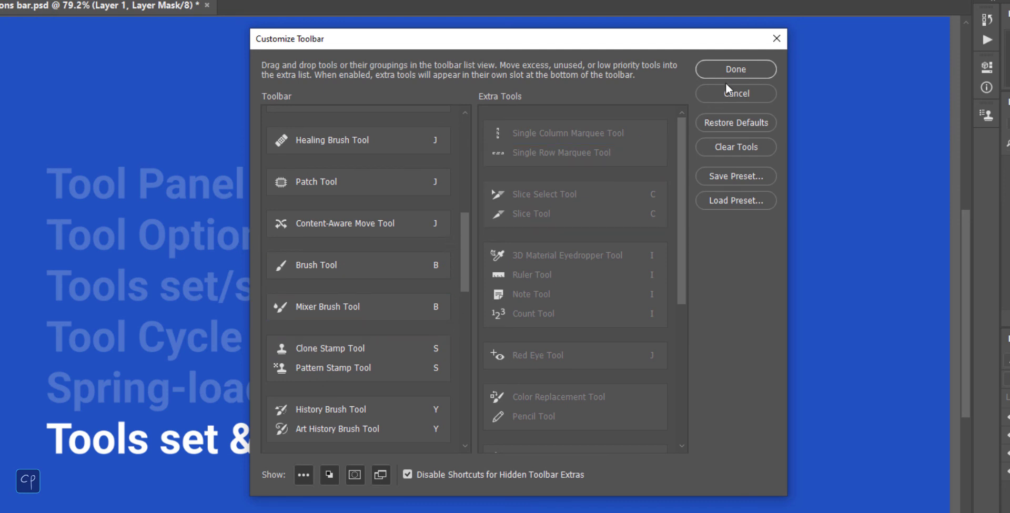
left_click(739, 70)
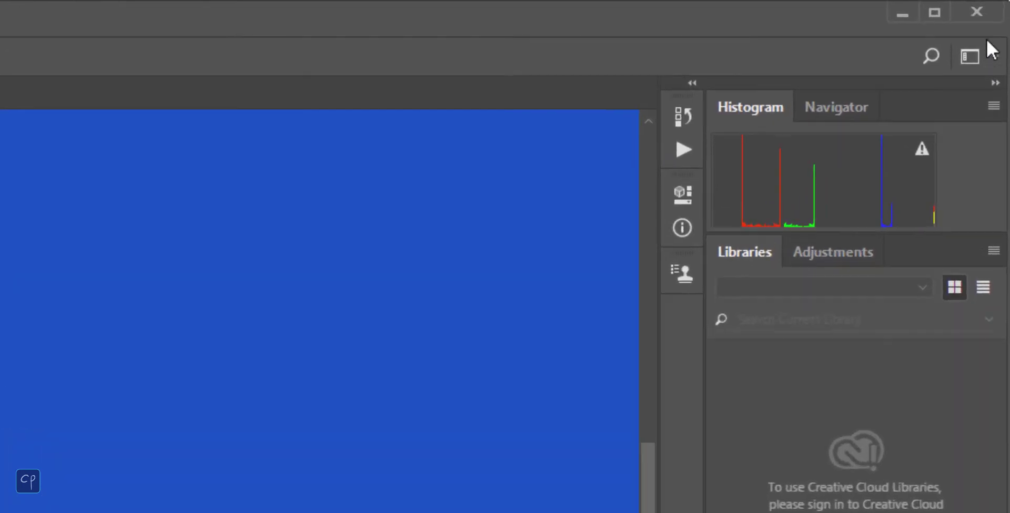
Step: Save a new workspace 'Fotografi' including keyboard shortcuts, menus and toolbar
left_click(994, 59)
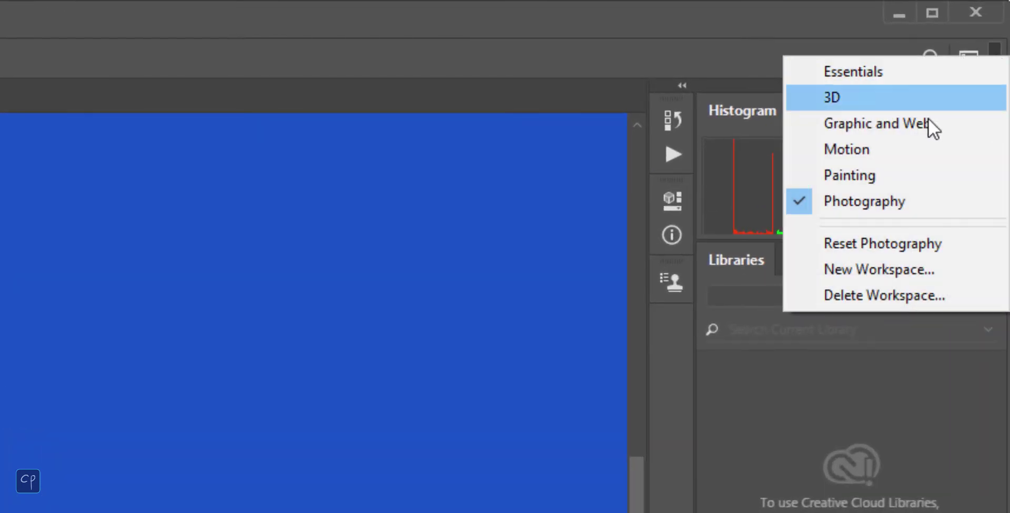
left_click(846, 267)
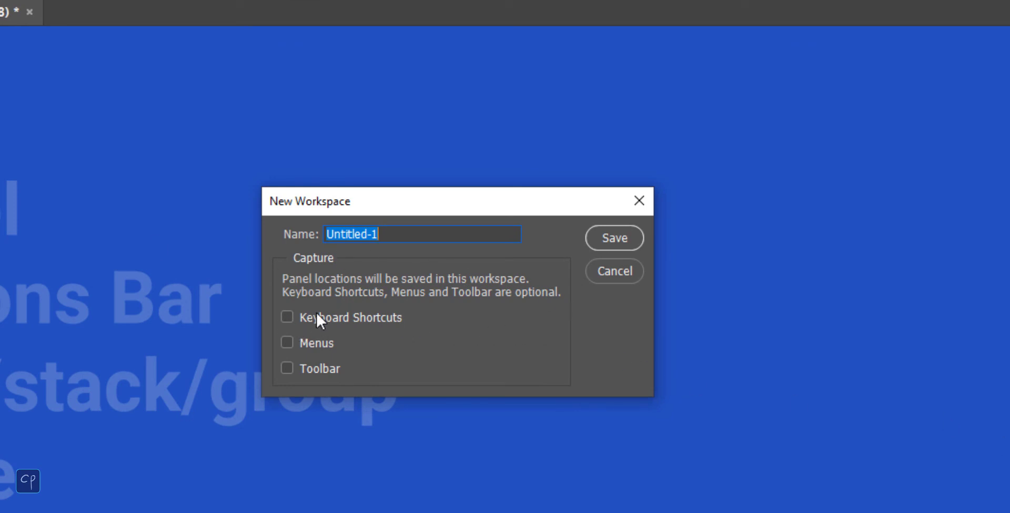
left_click(287, 317)
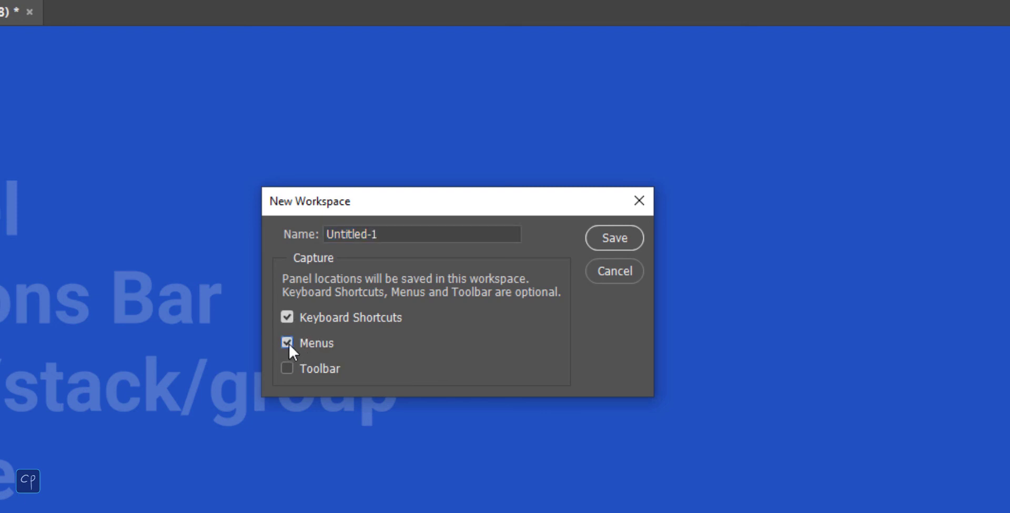
key("Tab")
type("Fotogr")
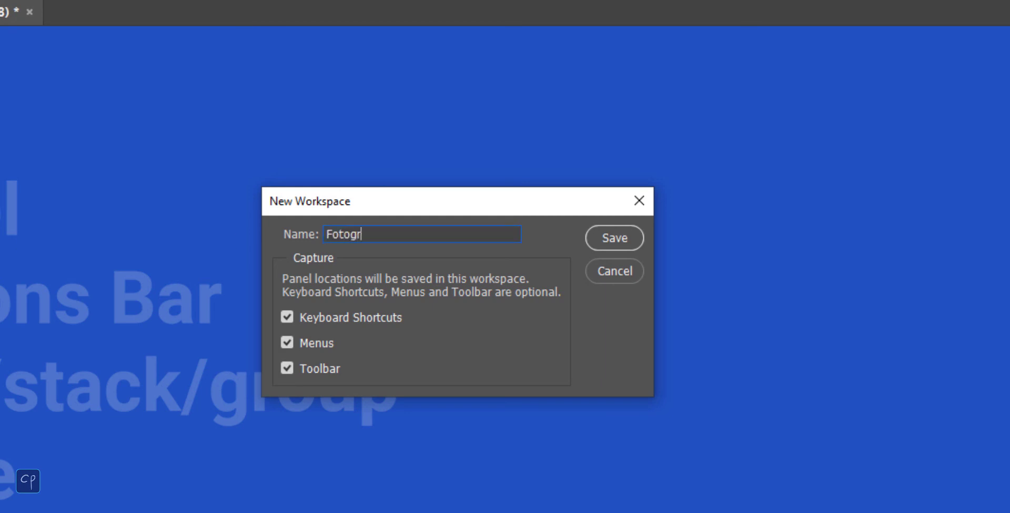
type("afi")
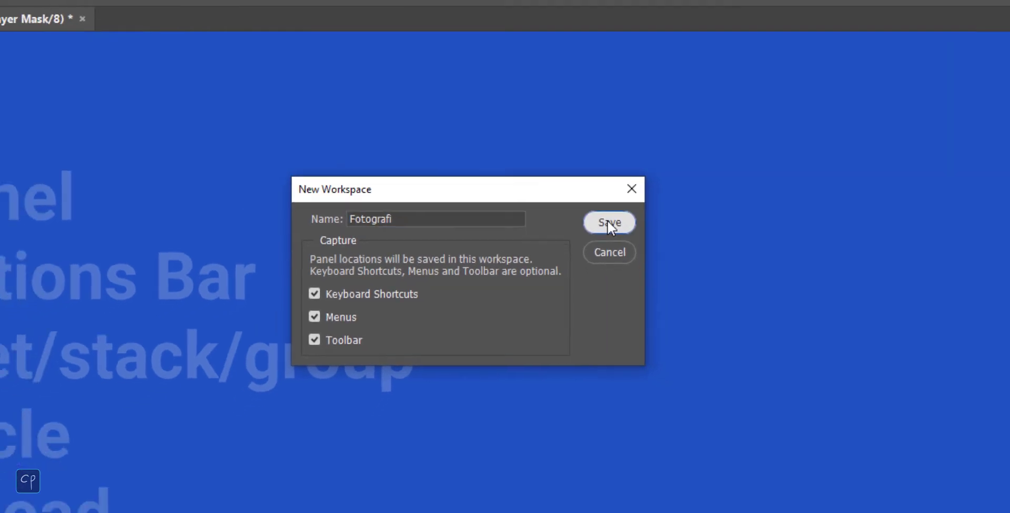
left_click(608, 230)
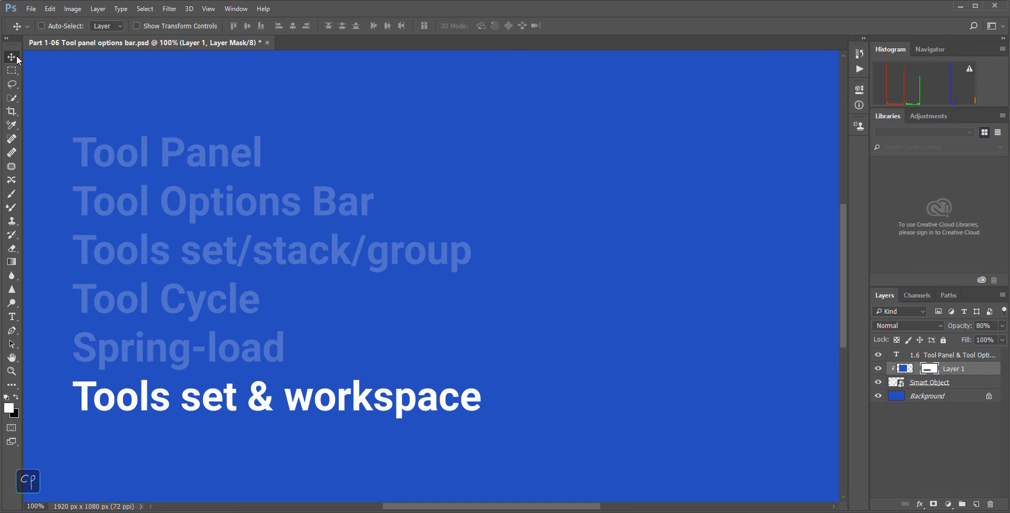
Step: Move the Lasso and Polygonal Lasso tools into Extra Tools and apply
left_click(11, 385)
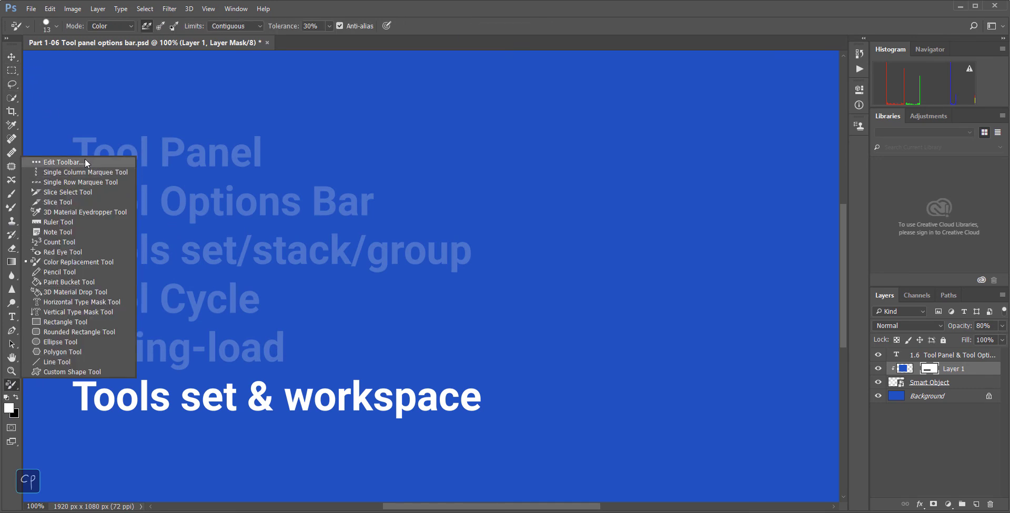
left_click(86, 163)
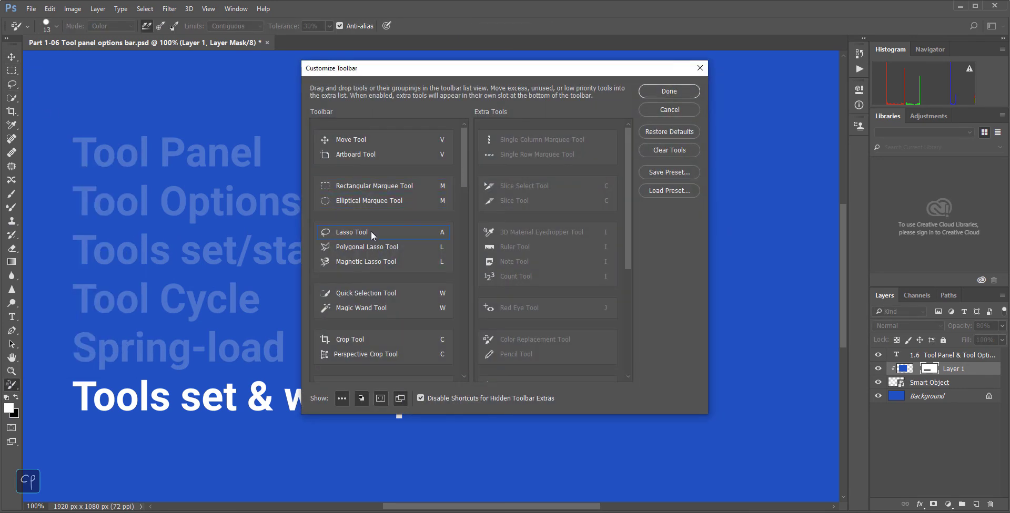
mouse_move(370, 232)
left_mouse_down()
mouse_move(513, 216)
mouse_move(519, 251)
left_mouse_up()
mouse_move(368, 233)
left_mouse_down()
mouse_move(552, 254)
mouse_move(534, 251)
left_mouse_up()
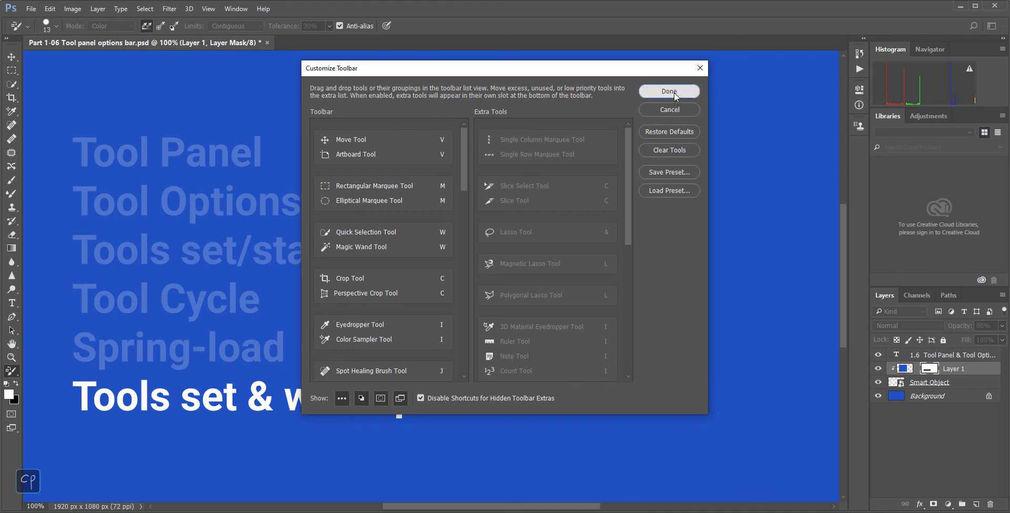
left_click(669, 91)
Step: Close the Libraries and Adjustments panels
right_click(887, 116)
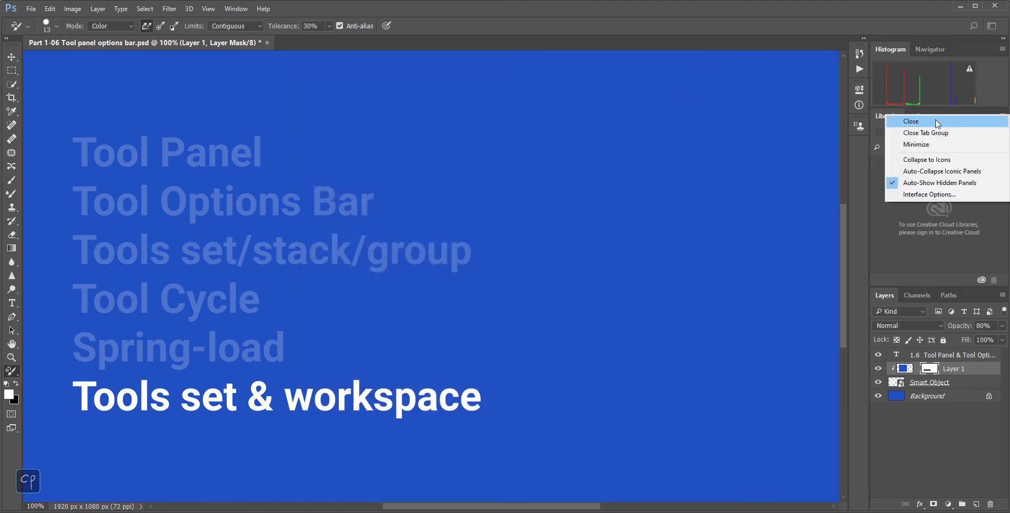
left_click(917, 124)
right_click(884, 115)
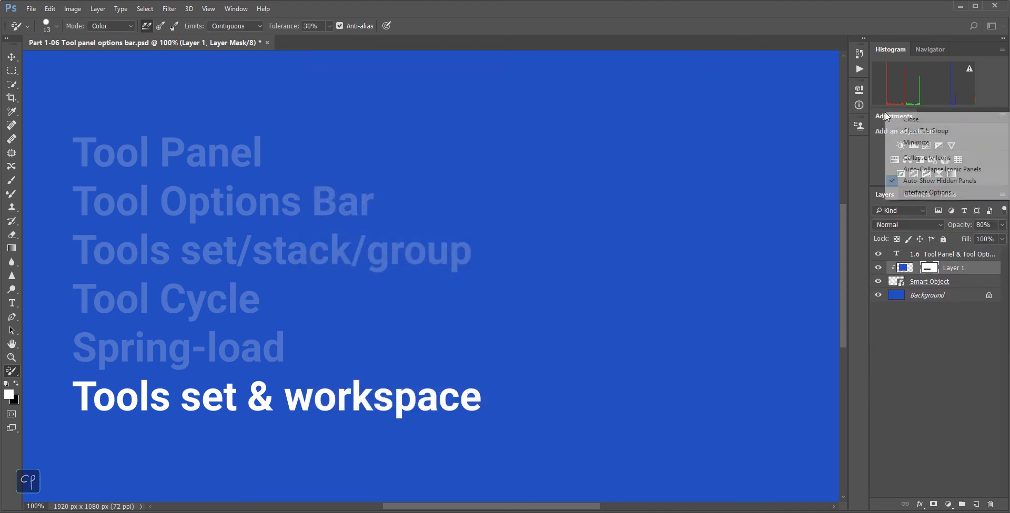
left_click(906, 122)
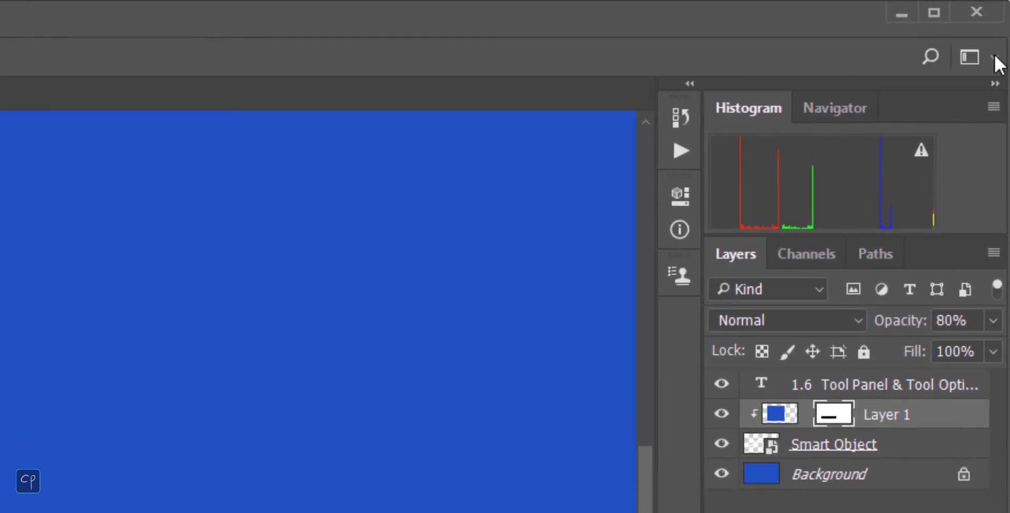
Step: Reset Fotografi to bring back the Libraries and Adjustments panels
left_click(996, 58)
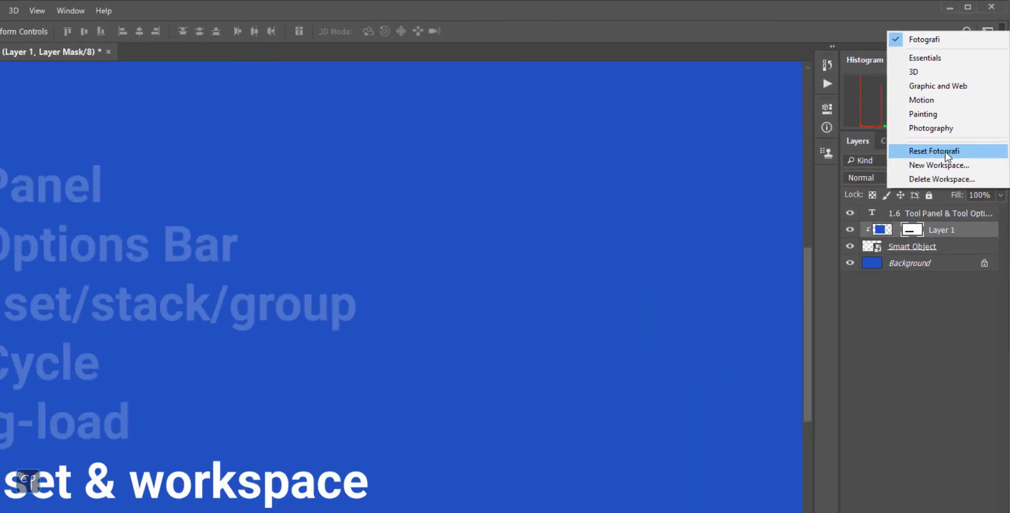
left_click(921, 152)
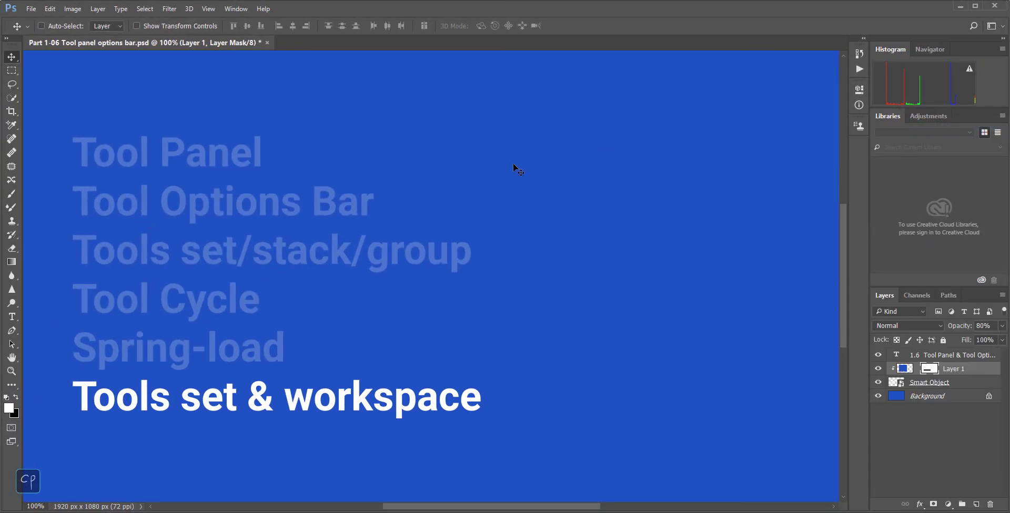